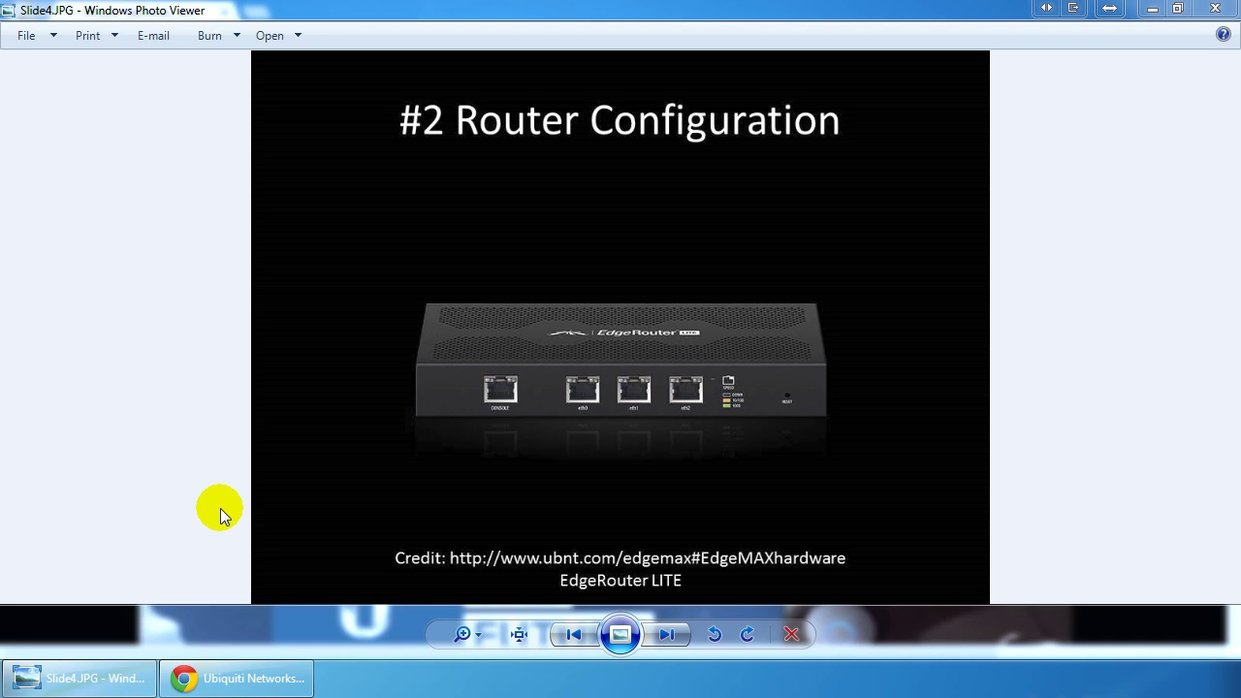
# Step: On the Ubiquiti site, go from EdgeMAX hardware to the firmware downloads page
pyautogui.hotkey('alt', 'Tab')
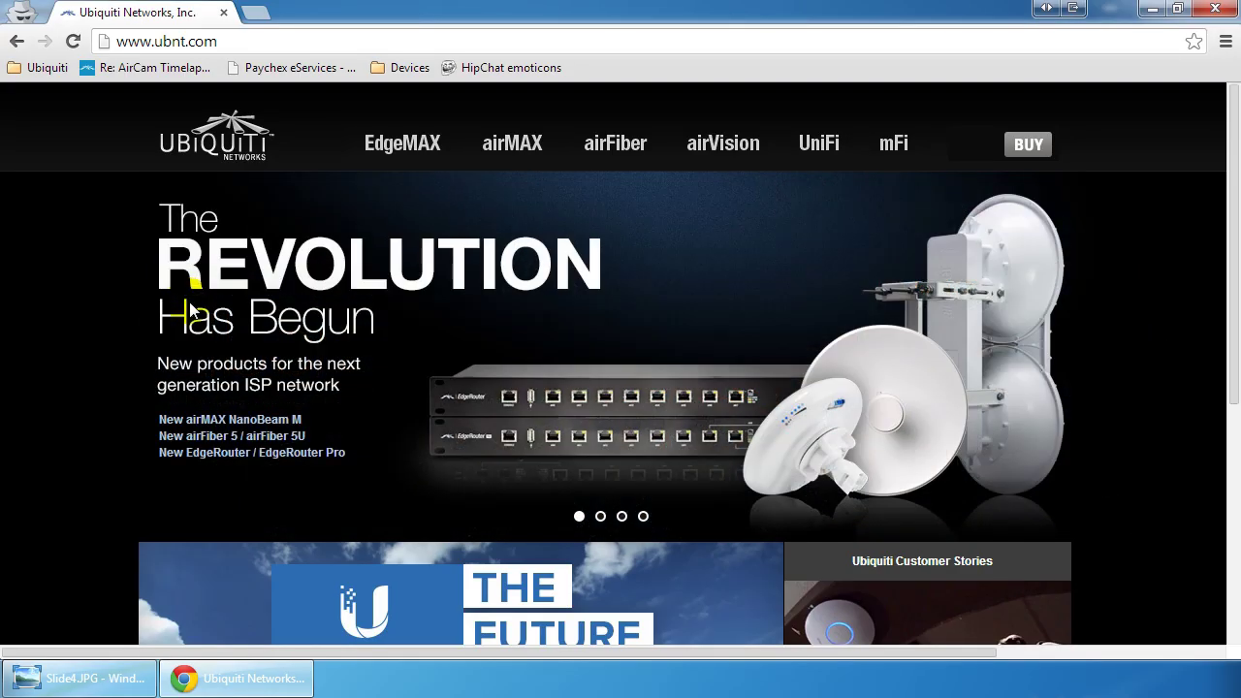
pyautogui.click(393, 144)
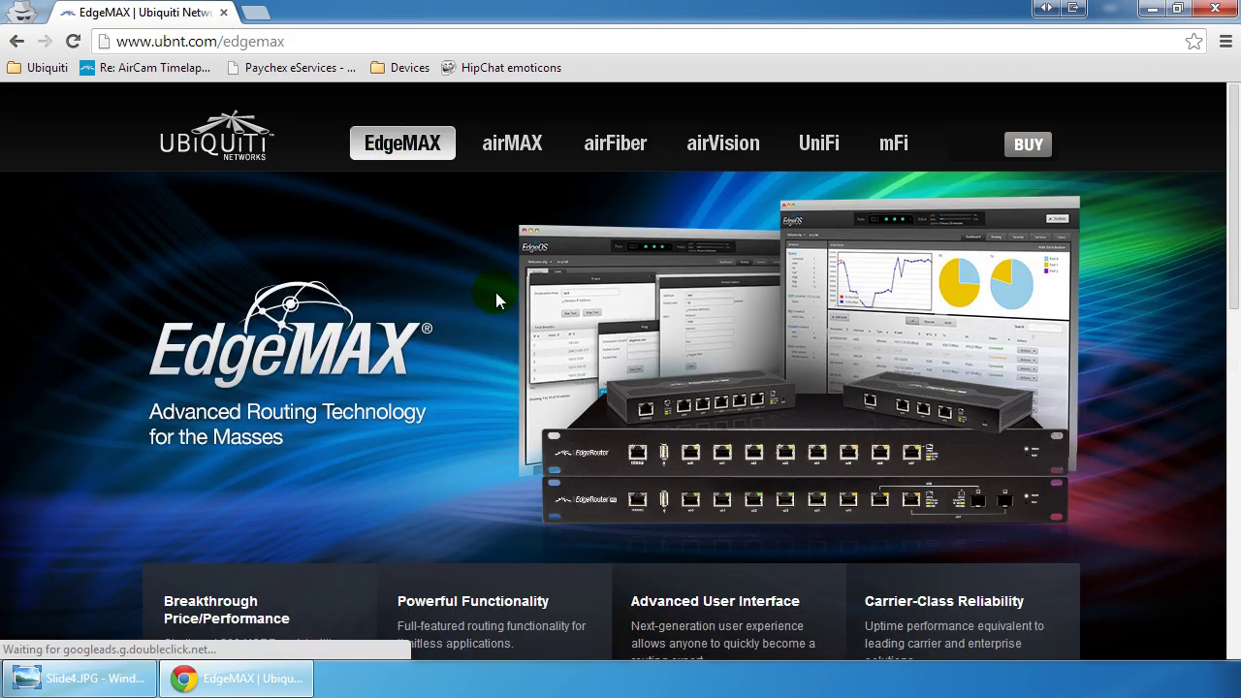
pyautogui.scroll(-8, 495, 292)
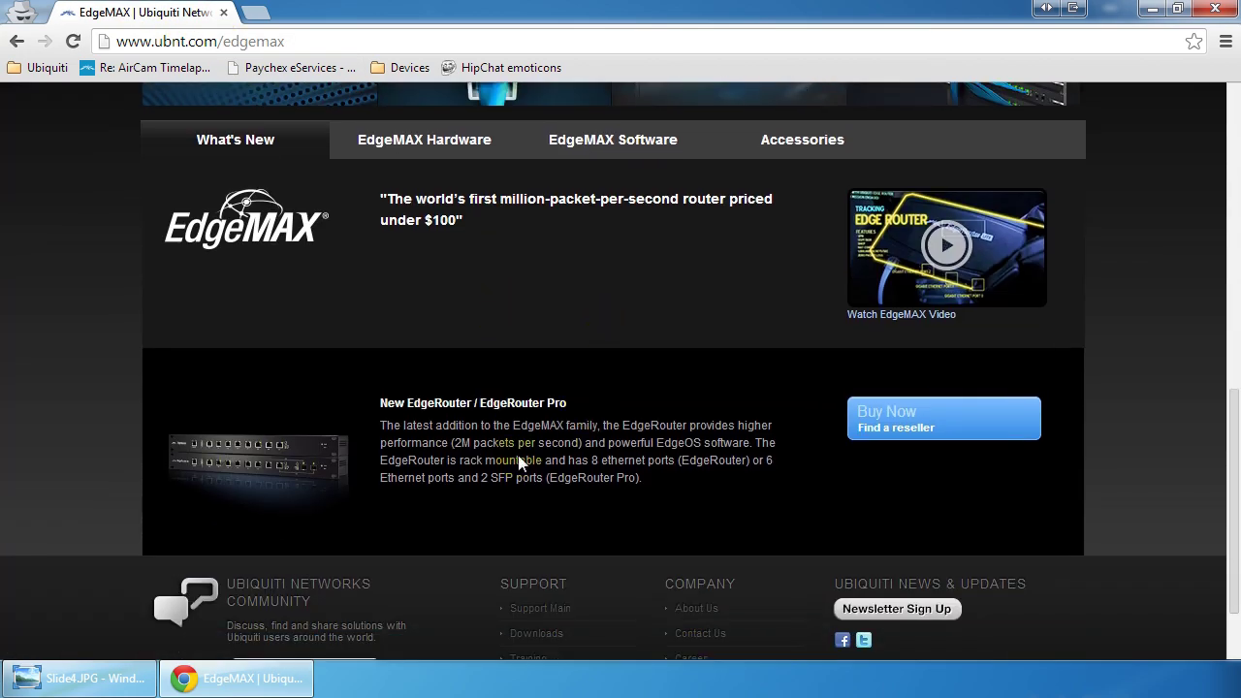
pyautogui.scroll(-1, 439, 500)
pyautogui.scroll(1, 448, 491)
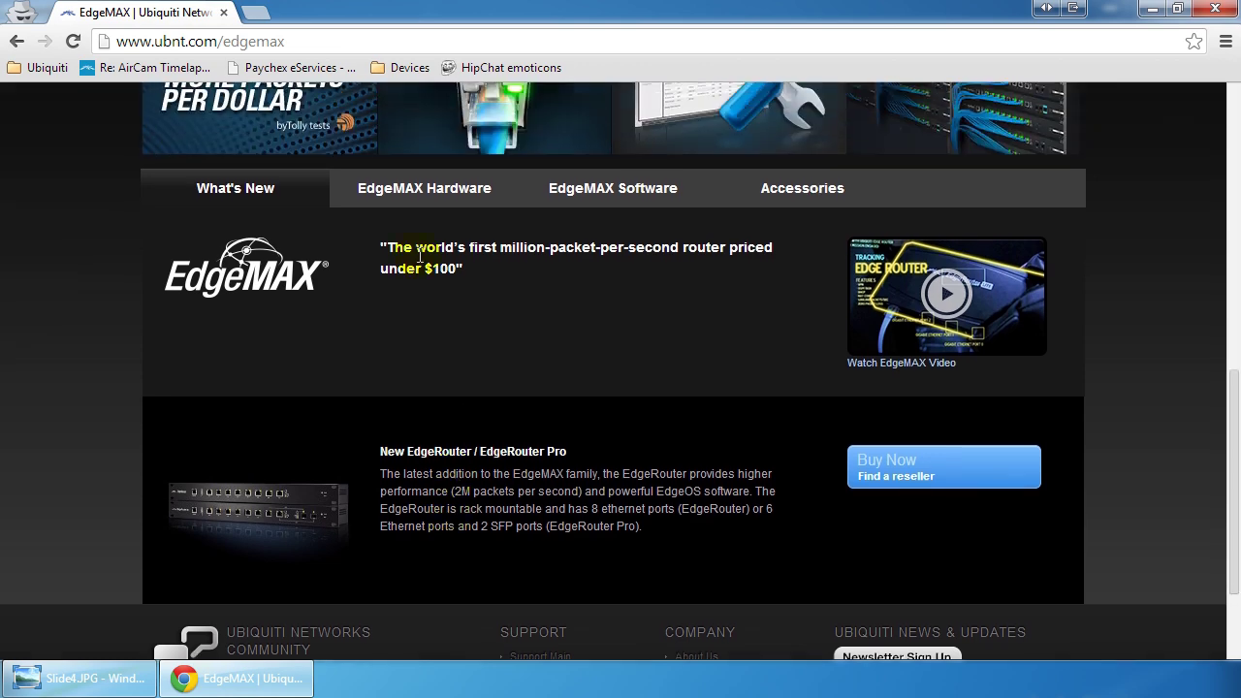
pyautogui.click(412, 194)
pyautogui.scroll(-3, 543, 412)
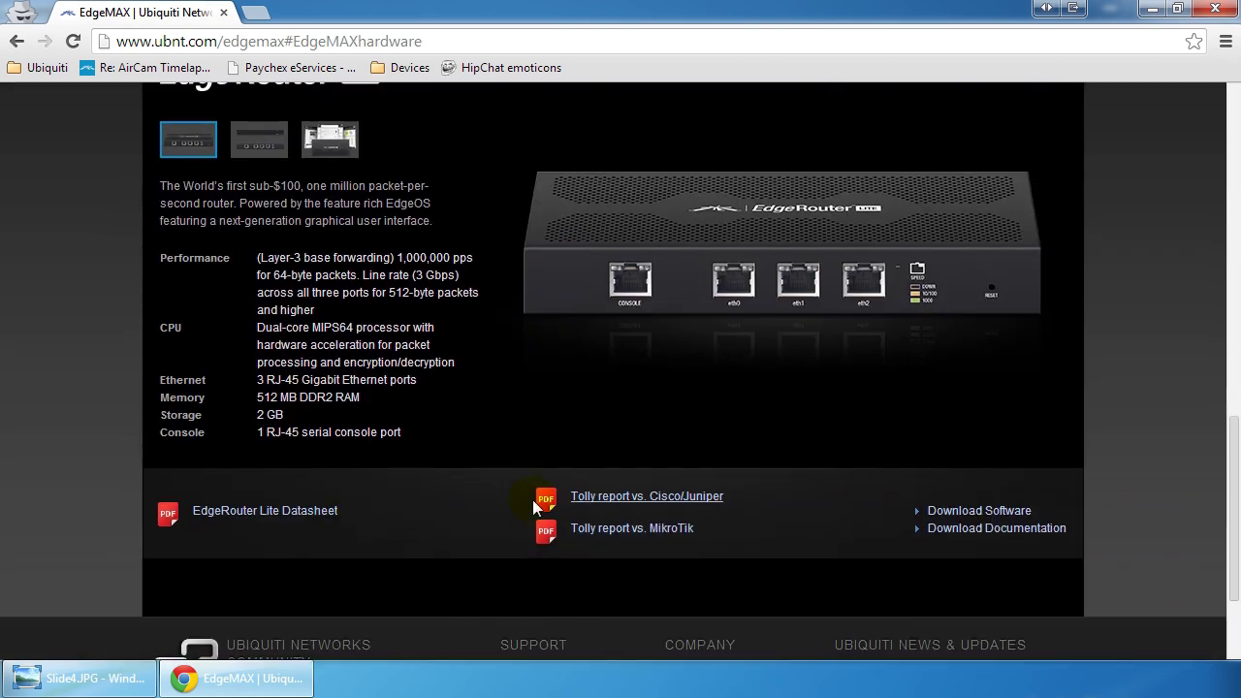
pyautogui.click(977, 511)
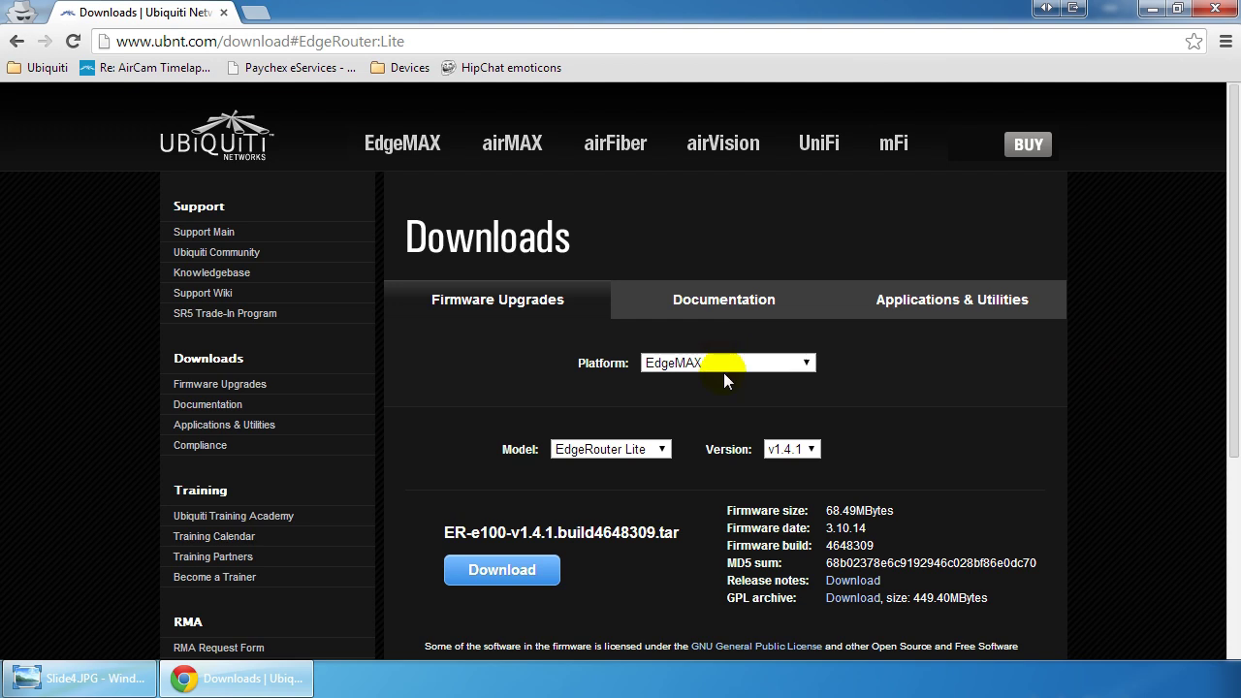
# Step: Keep EdgeRouter Lite as the model and download the v1.4.1 firmware
pyautogui.click(632, 449)
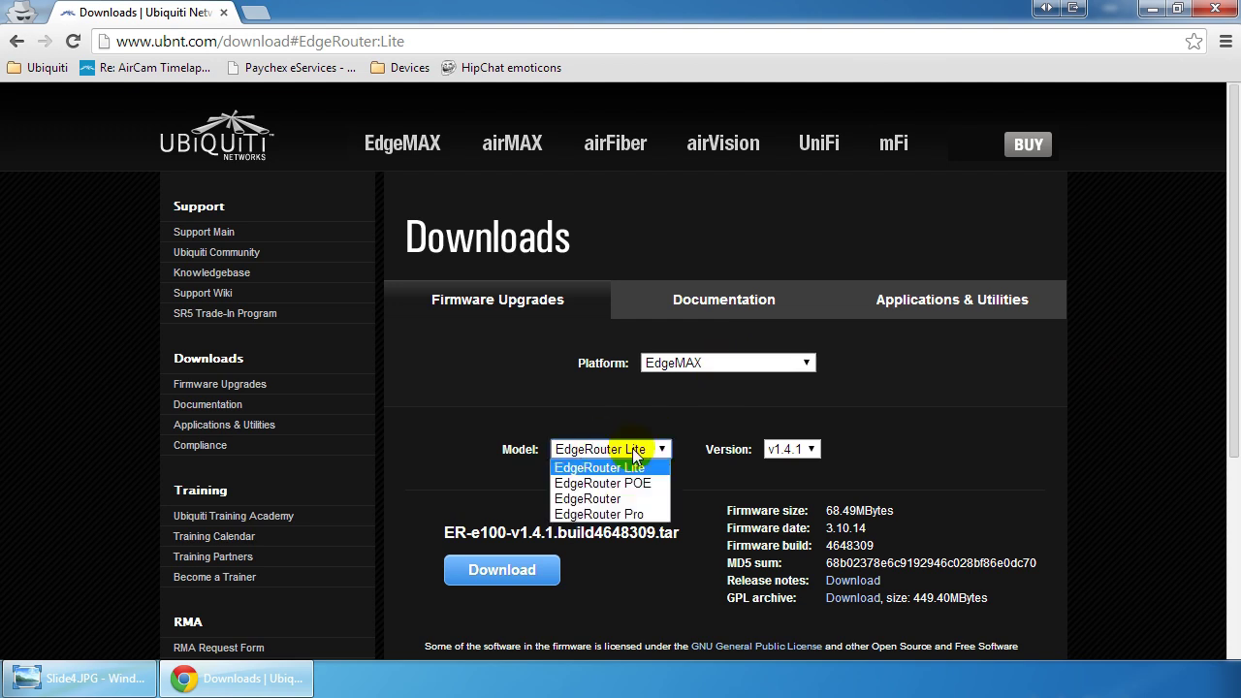
pyautogui.click(632, 449)
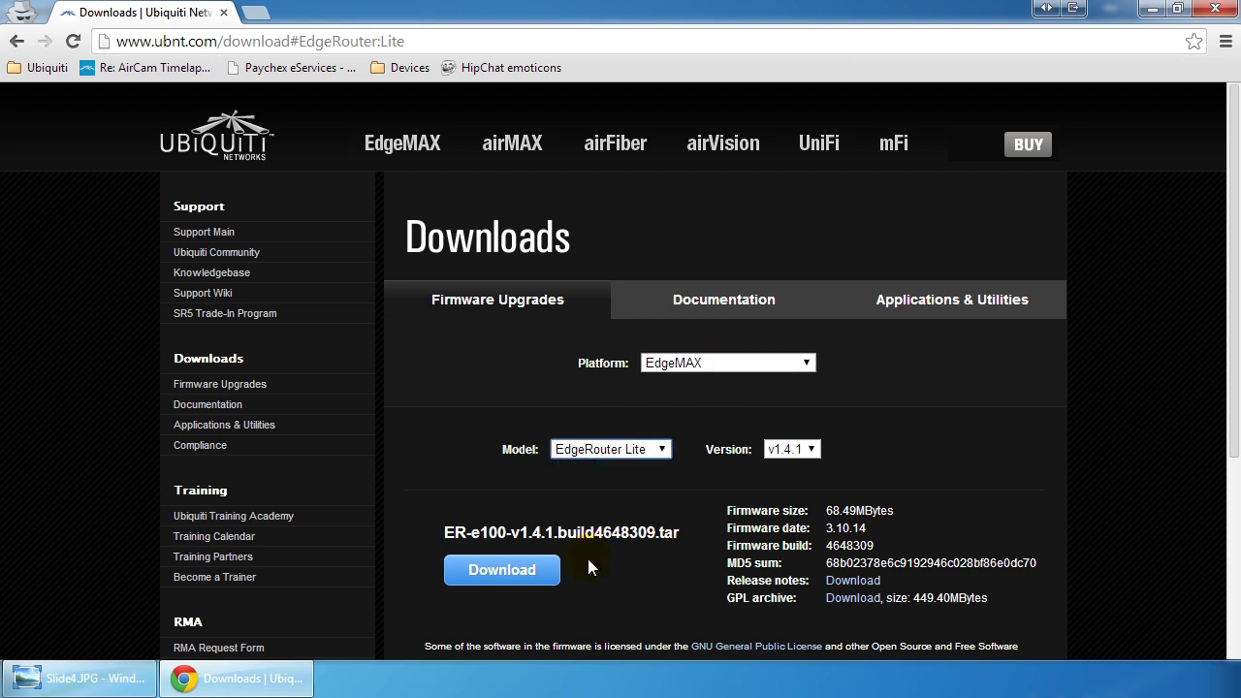
pyautogui.click(534, 572)
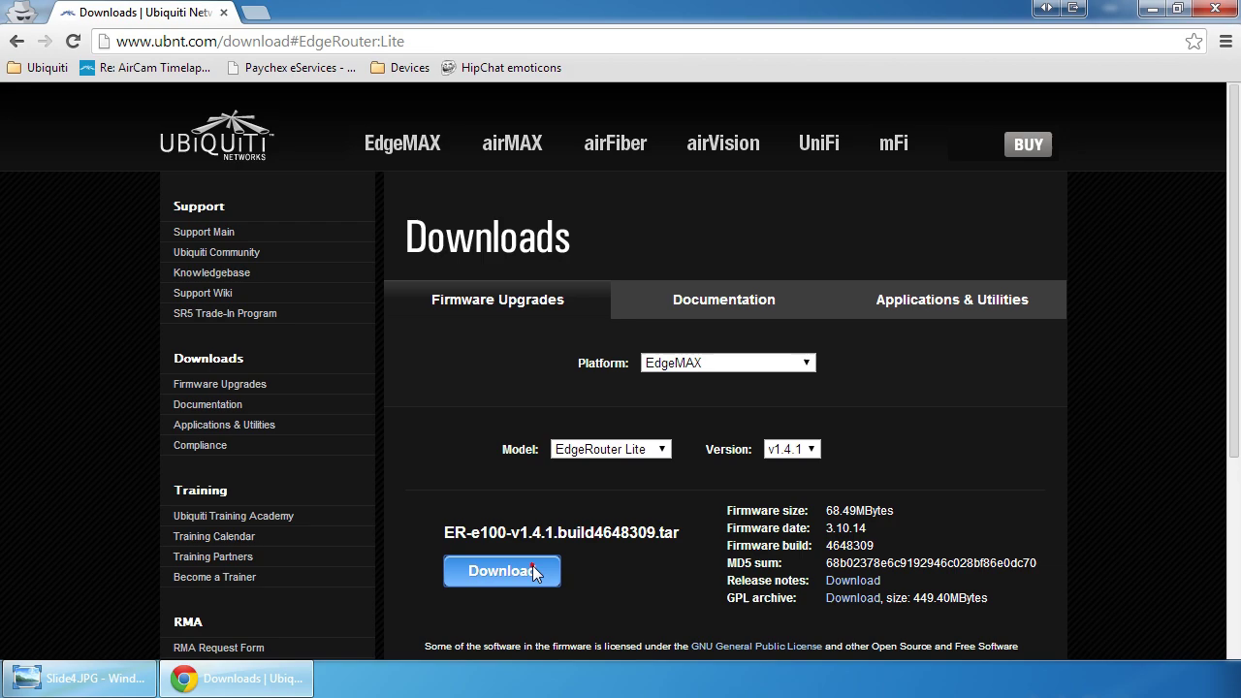
pyautogui.scroll(-12, 524, 374)
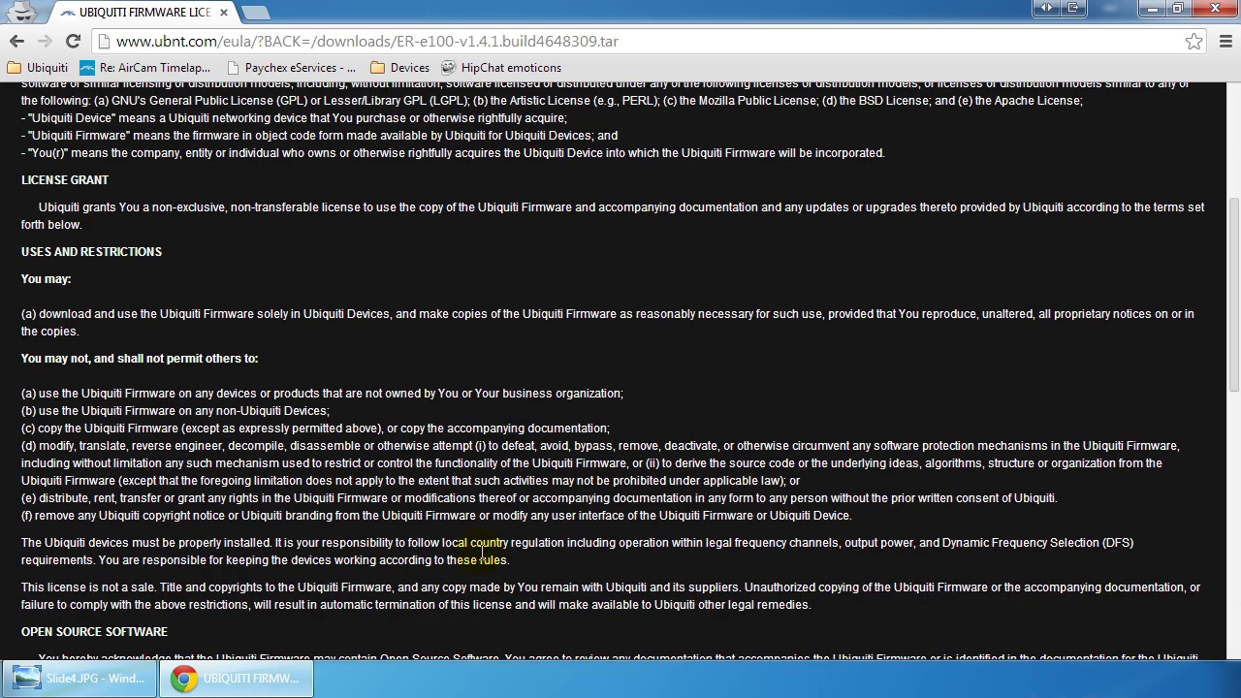
# Step: Accept the license so the firmware .tar downloads, then open a new incognito tab
pyautogui.click(541, 614)
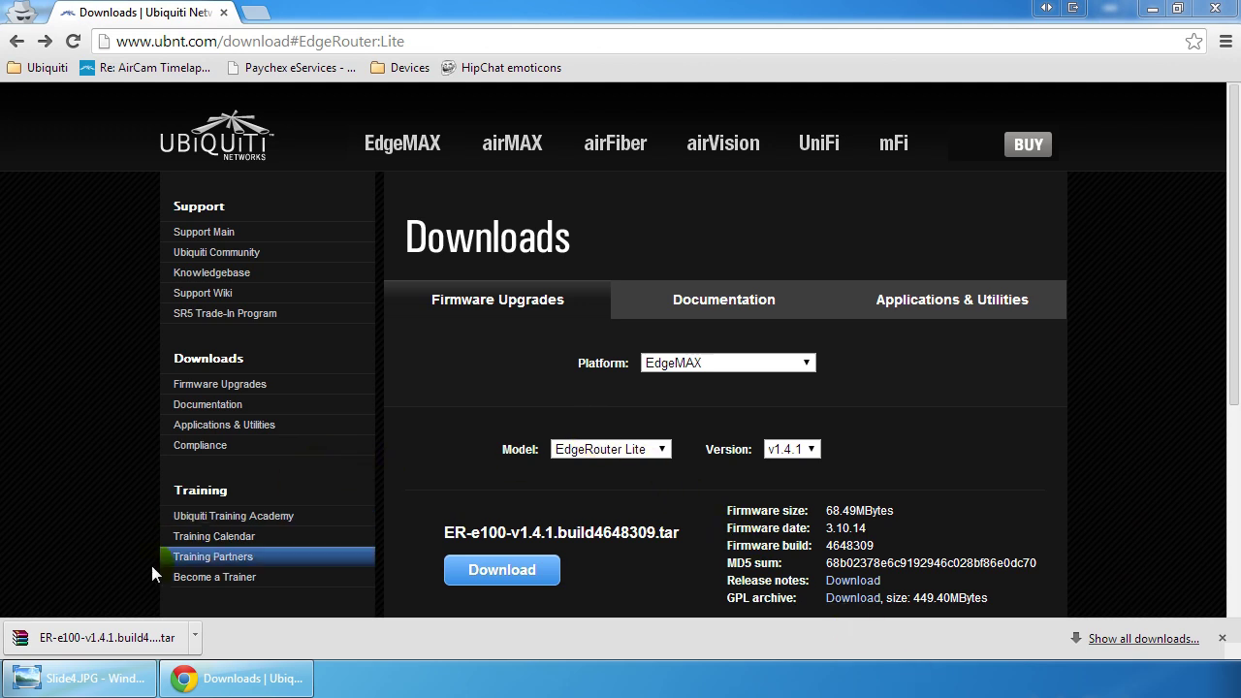
pyautogui.click(257, 12)
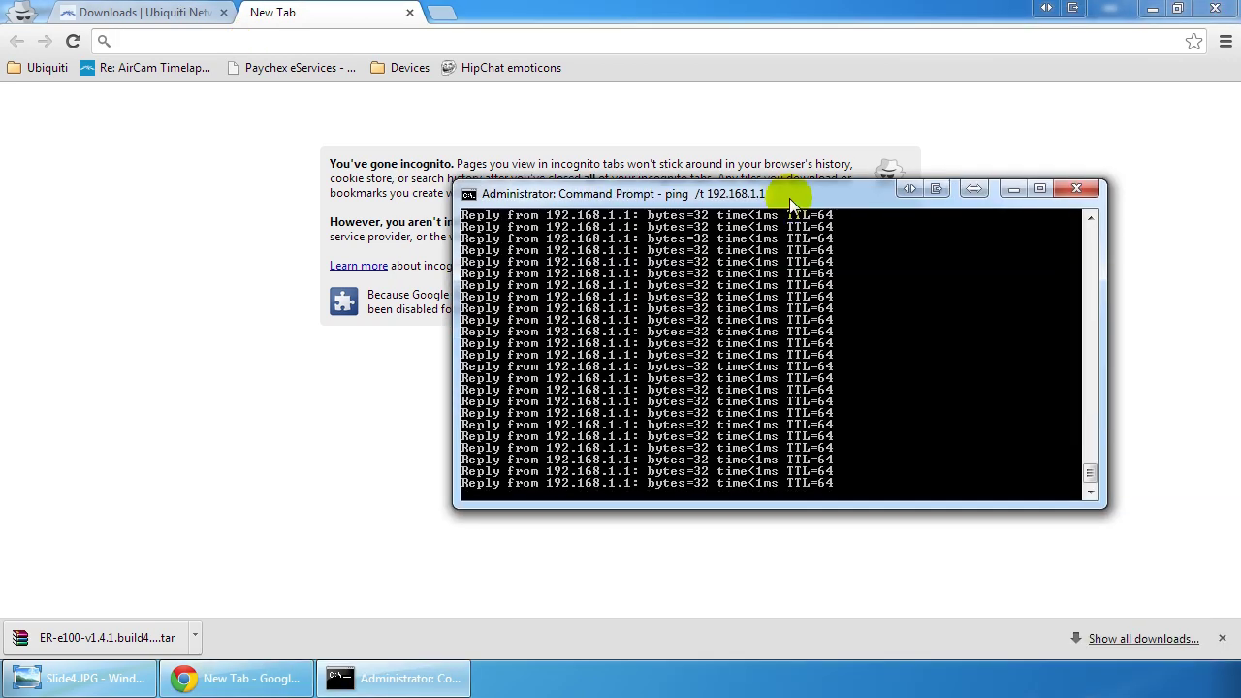
# Step: Log in to the router at 192.168.1.1 with its username and password
pyautogui.moveTo(789, 198); pyautogui.dragTo(1048, 366)
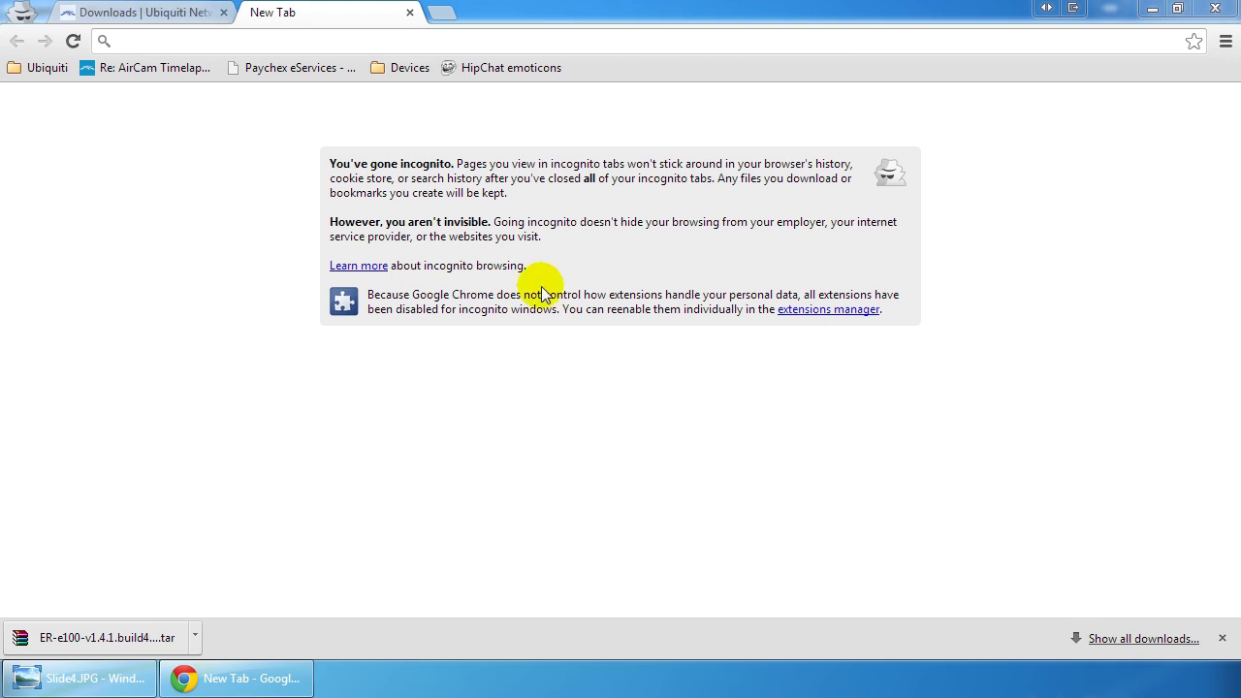
pyautogui.click(239, 41)
pyautogui.write('192.1')
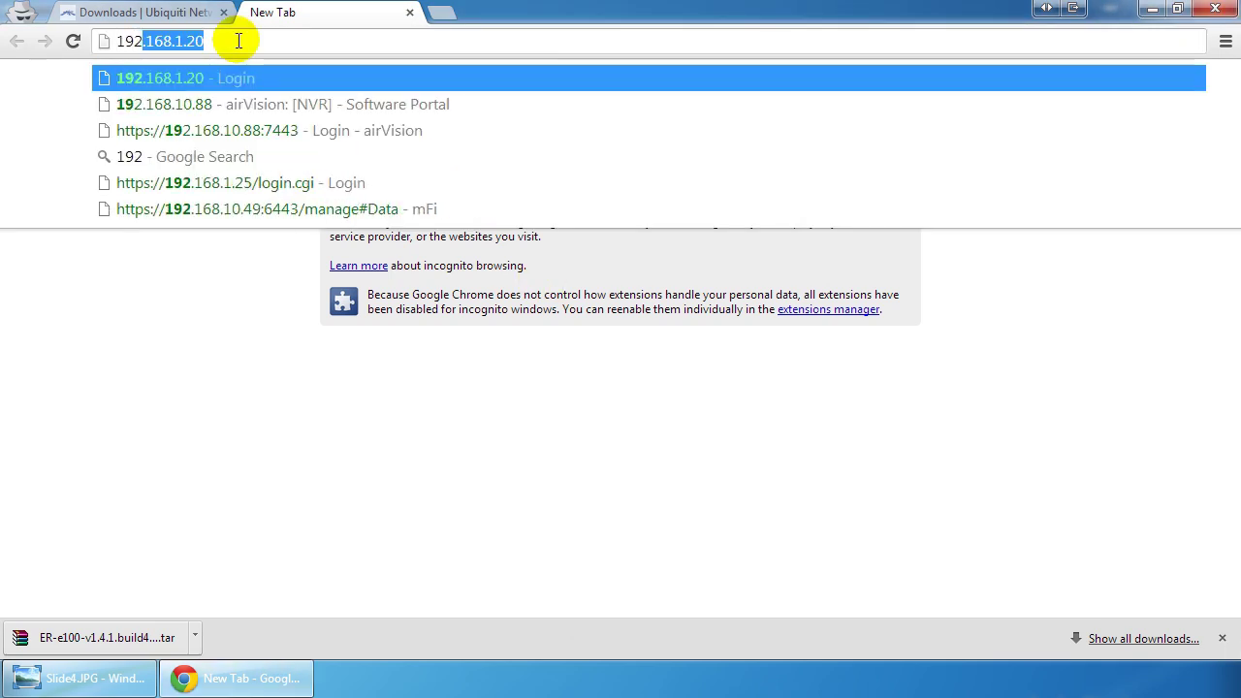
pyautogui.write('68.1.1')
pyautogui.press('Return')
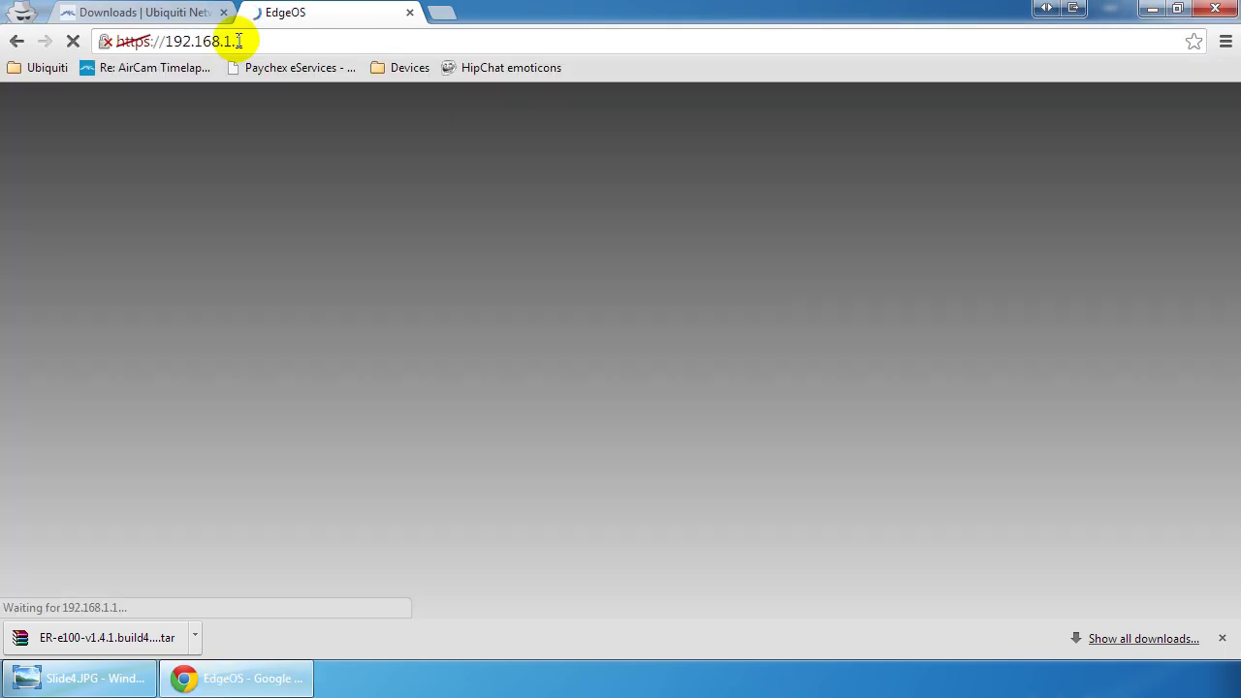
pyautogui.write('ubnt')
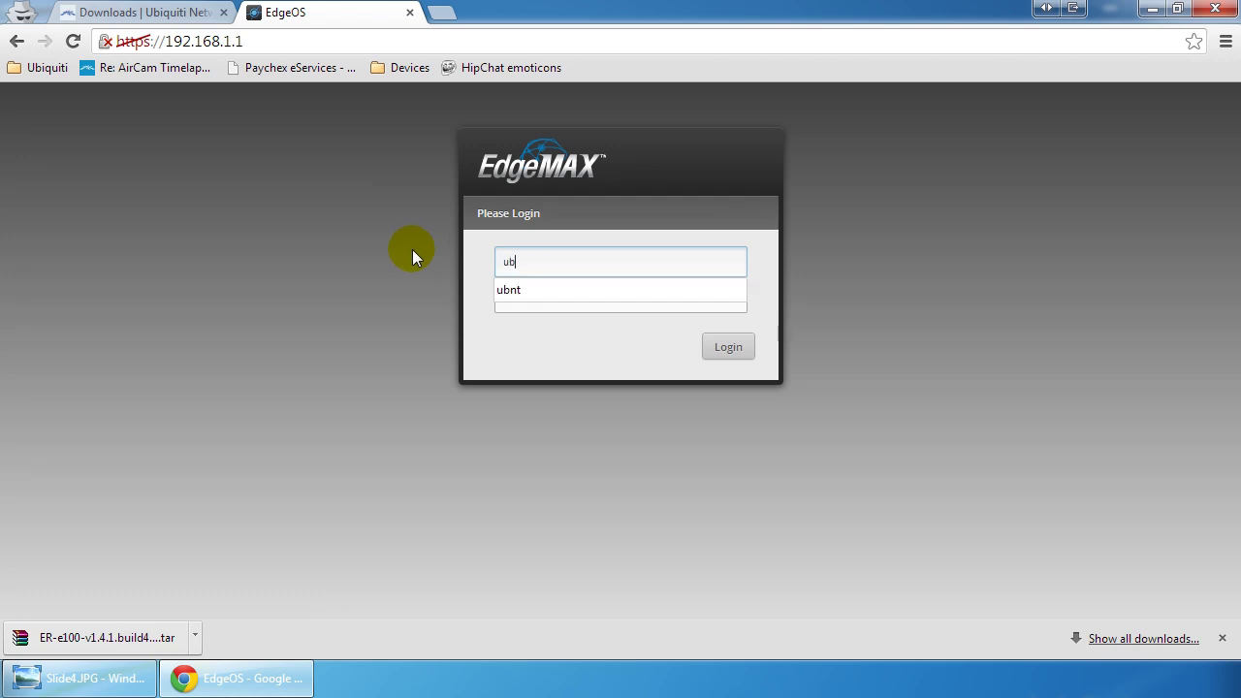
pyautogui.press('Tab')
pyautogui.write('ubnt')
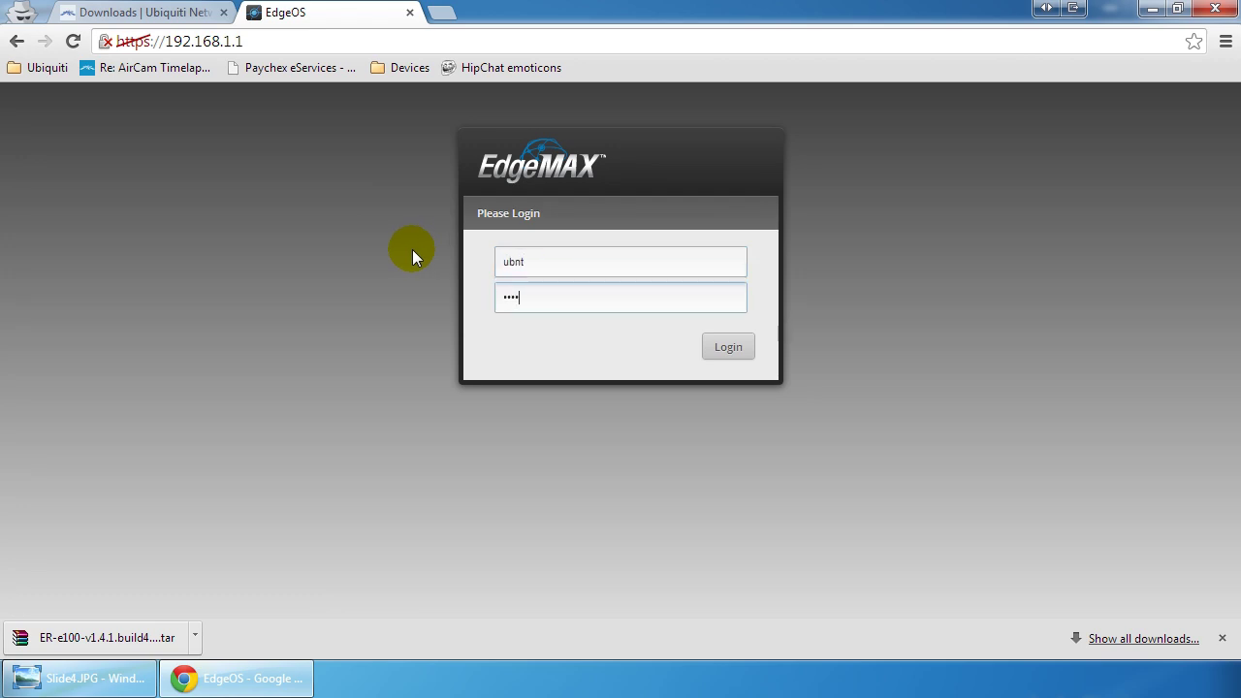
pyautogui.press('Return')
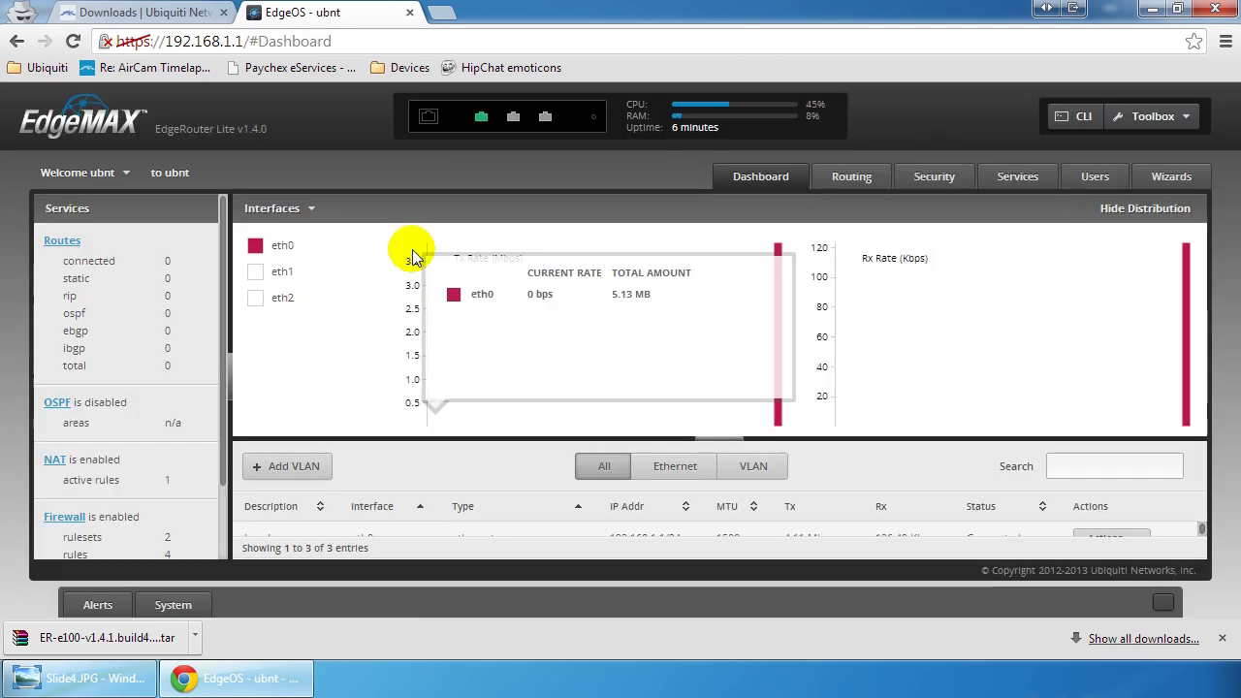
# Step: In System settings, upload ER-e100-v1.4.1.build4648309.tar as the new system image
pyautogui.click(182, 604)
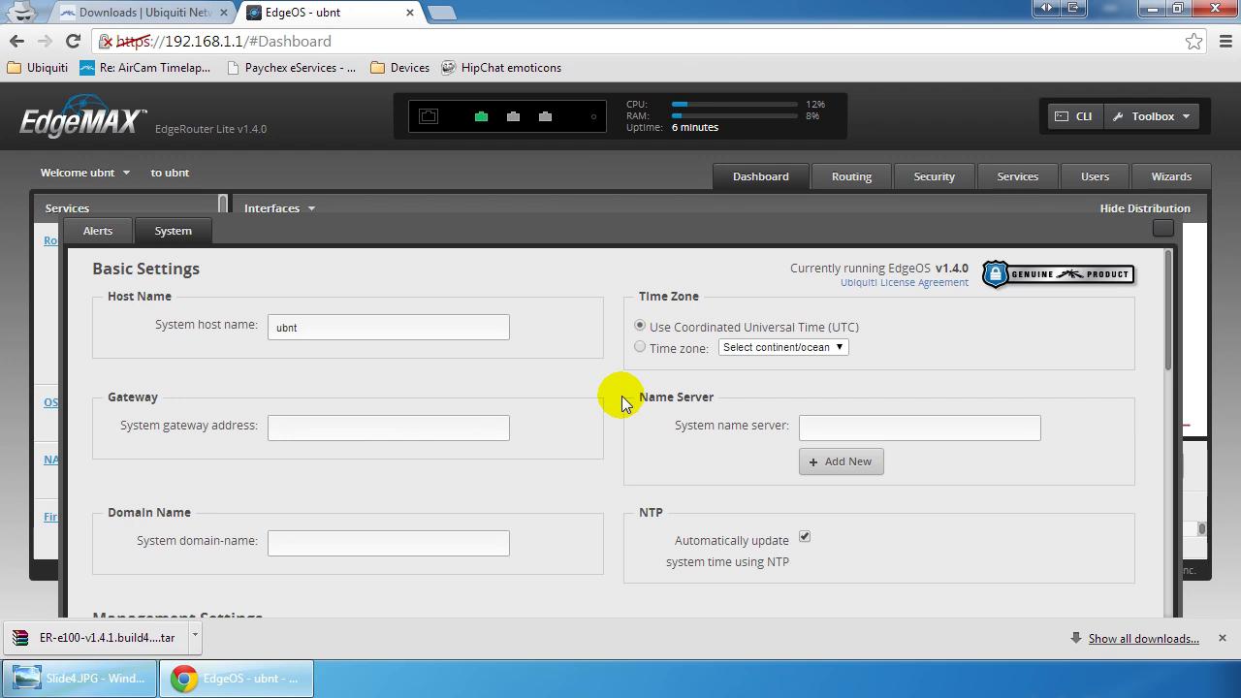
pyautogui.scroll(-1, 621, 400)
pyautogui.scroll(-5, 622, 401)
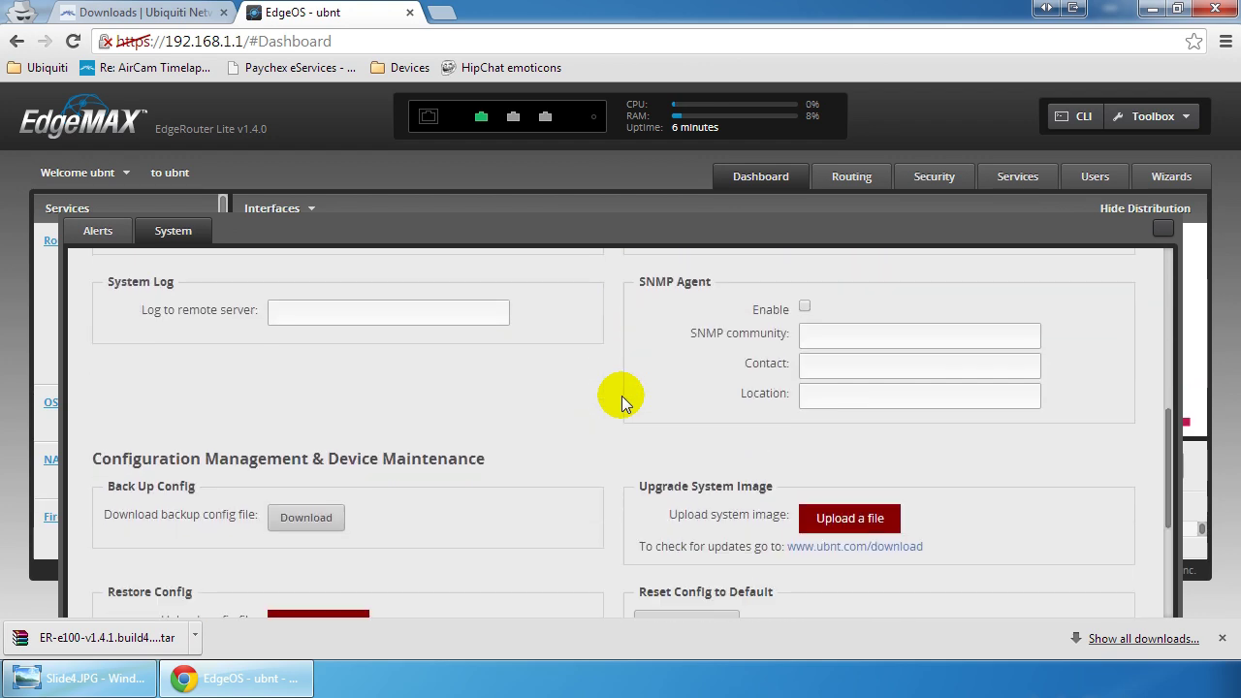
pyautogui.scroll(-1, 622, 396)
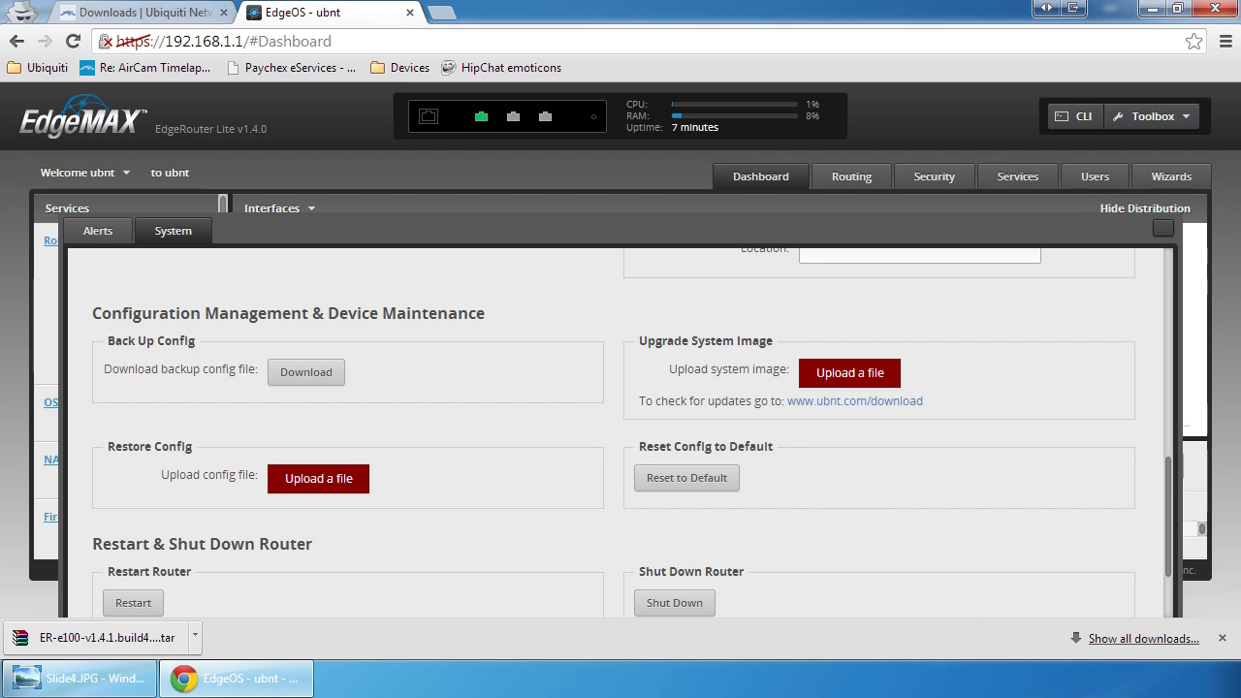
pyautogui.press('Return')
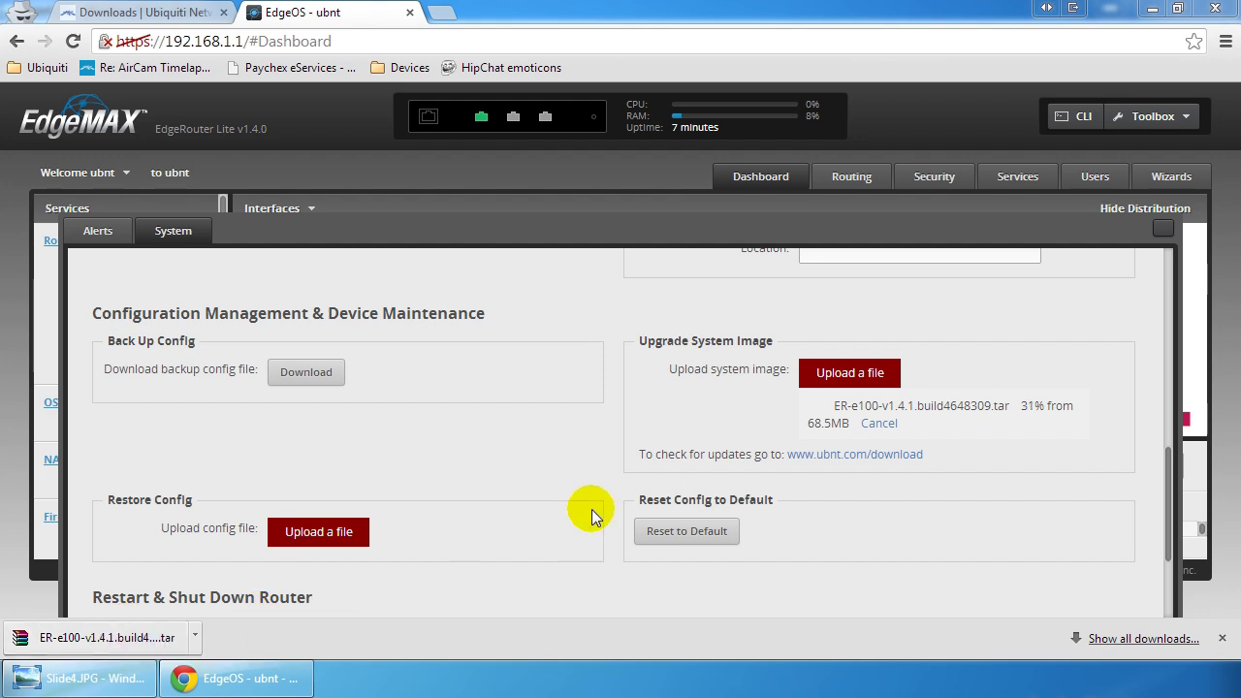
# Step: Return to the EdgeOS tab once the upgrade completes and choose Reboot
pyautogui.click(155, 11)
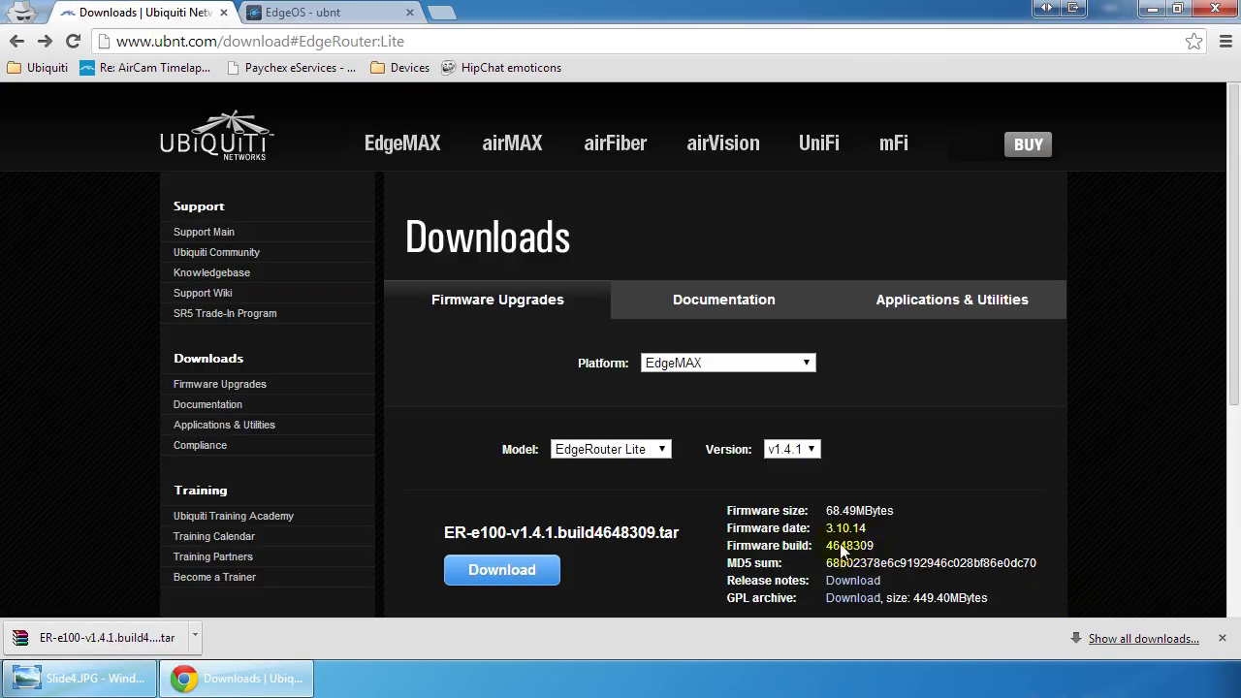
pyautogui.click(374, 14)
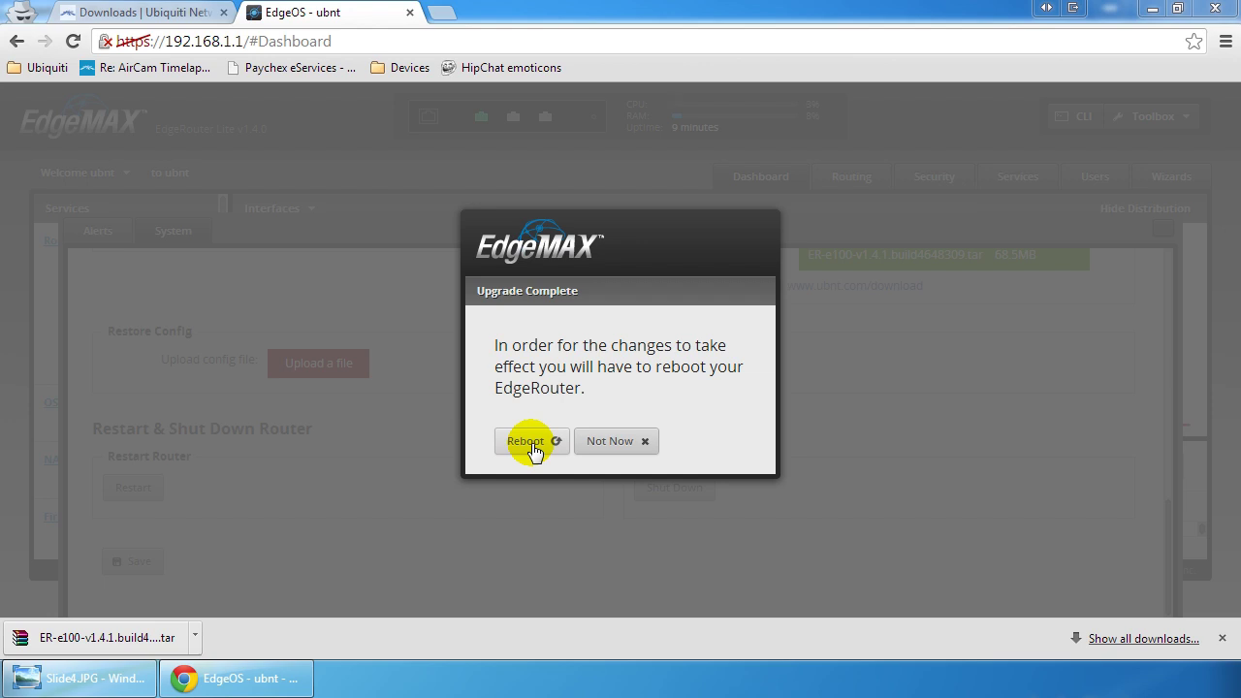
pyautogui.click(532, 447)
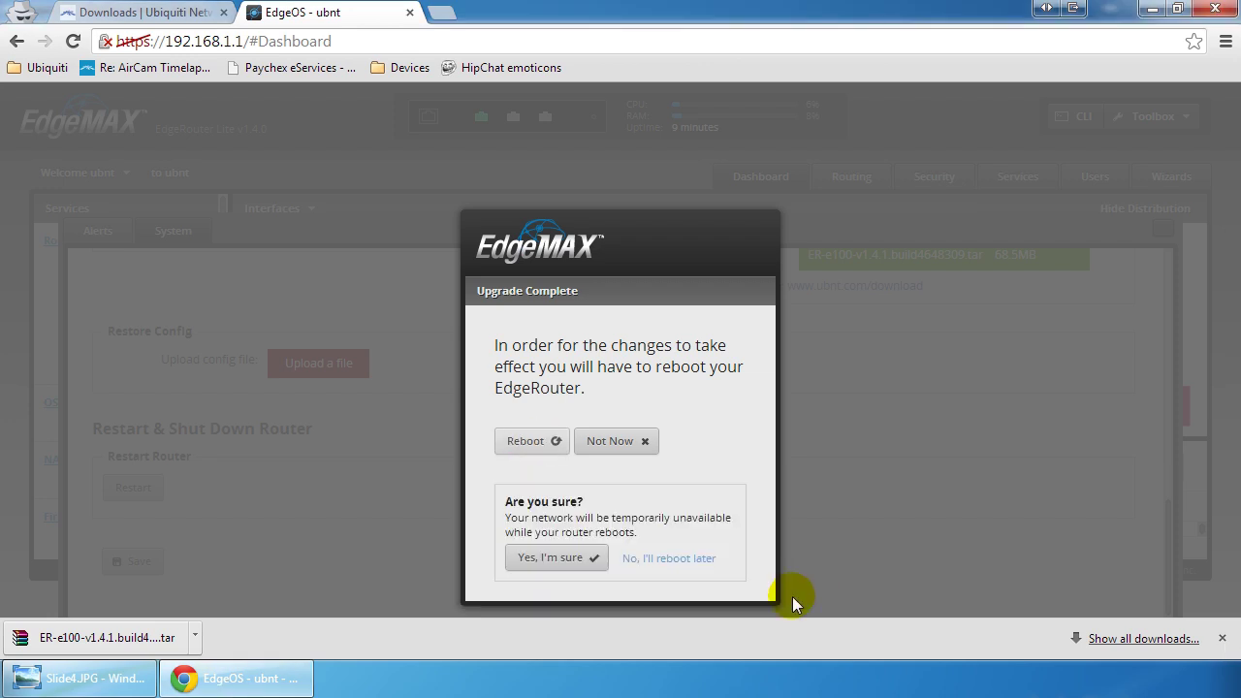
# Step: Confirm the reboot, then log back in to the router now running v1.4.1
pyautogui.click(548, 561)
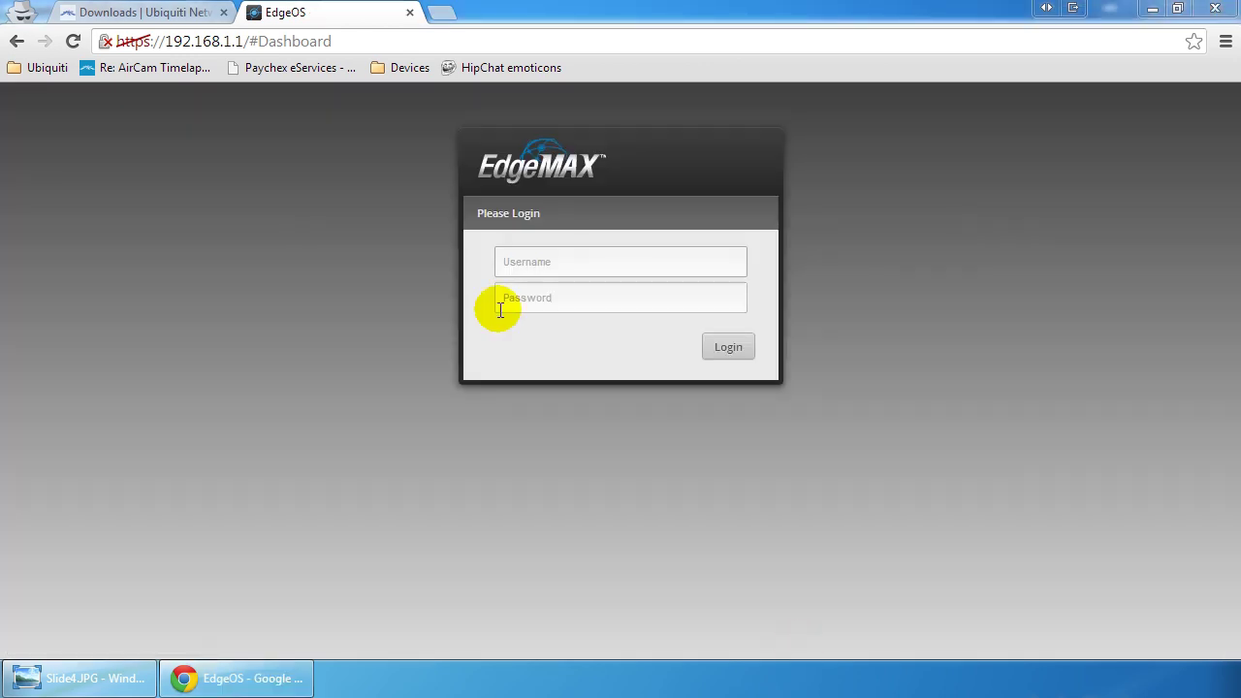
pyautogui.click(576, 265)
pyautogui.write('ubnt')
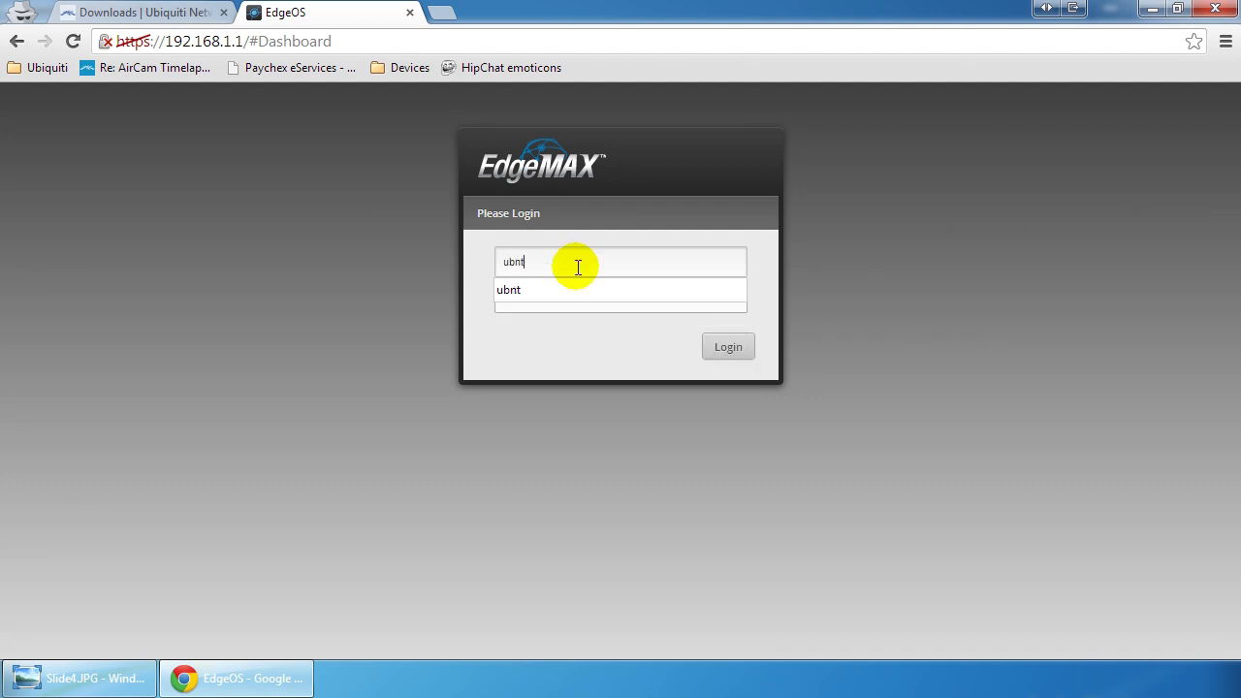
pyautogui.press('Tab')
pyautogui.write('ubnt')
pyautogui.press('Return')
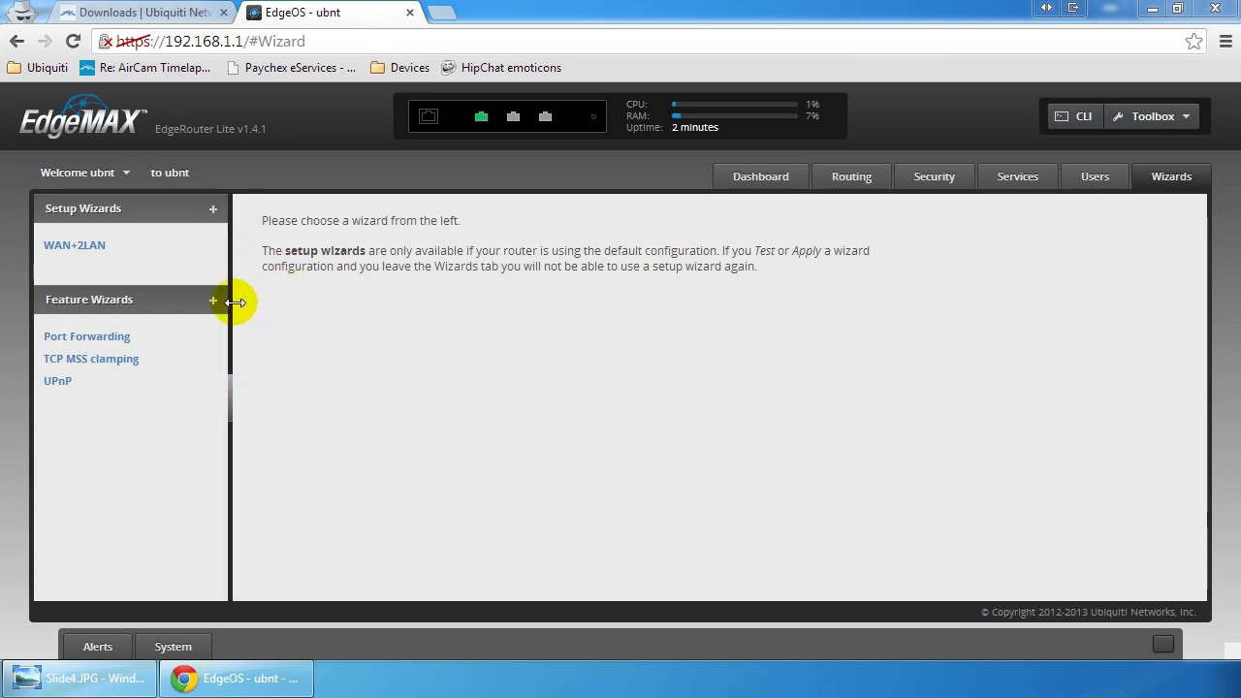
# Step: Open the WAN+2LAN setup wizard and look over its default settings
pyautogui.click(97, 254)
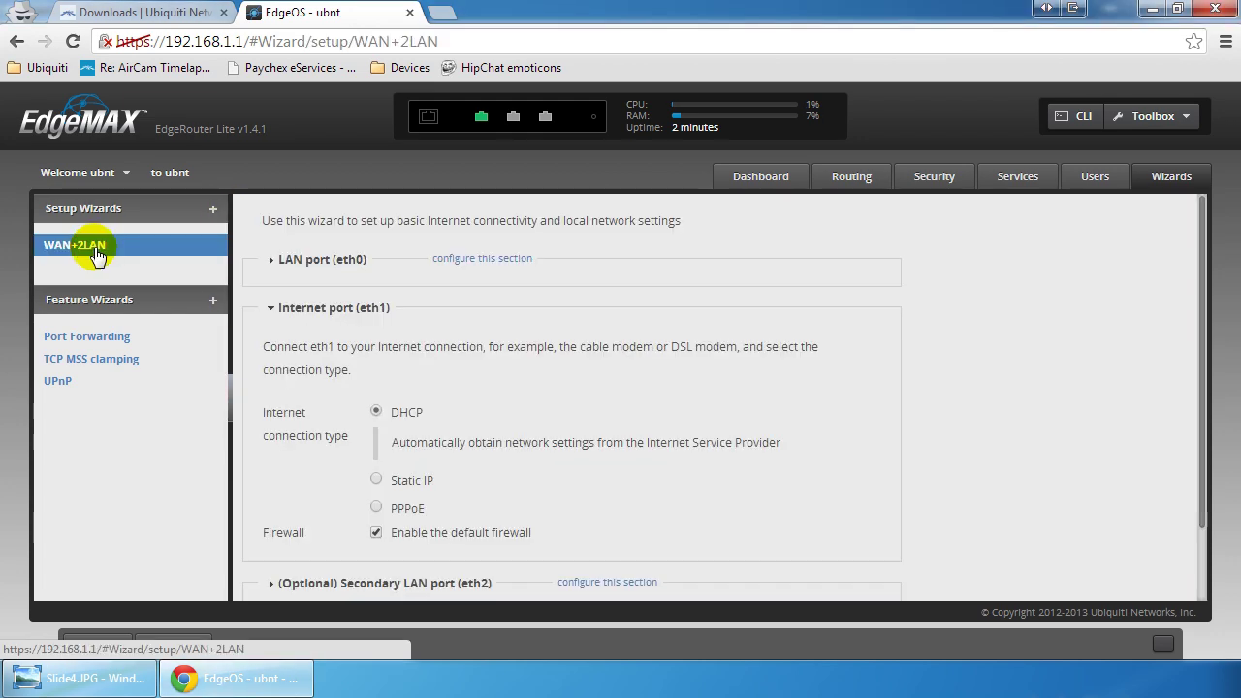
pyautogui.scroll(-1, 360, 276)
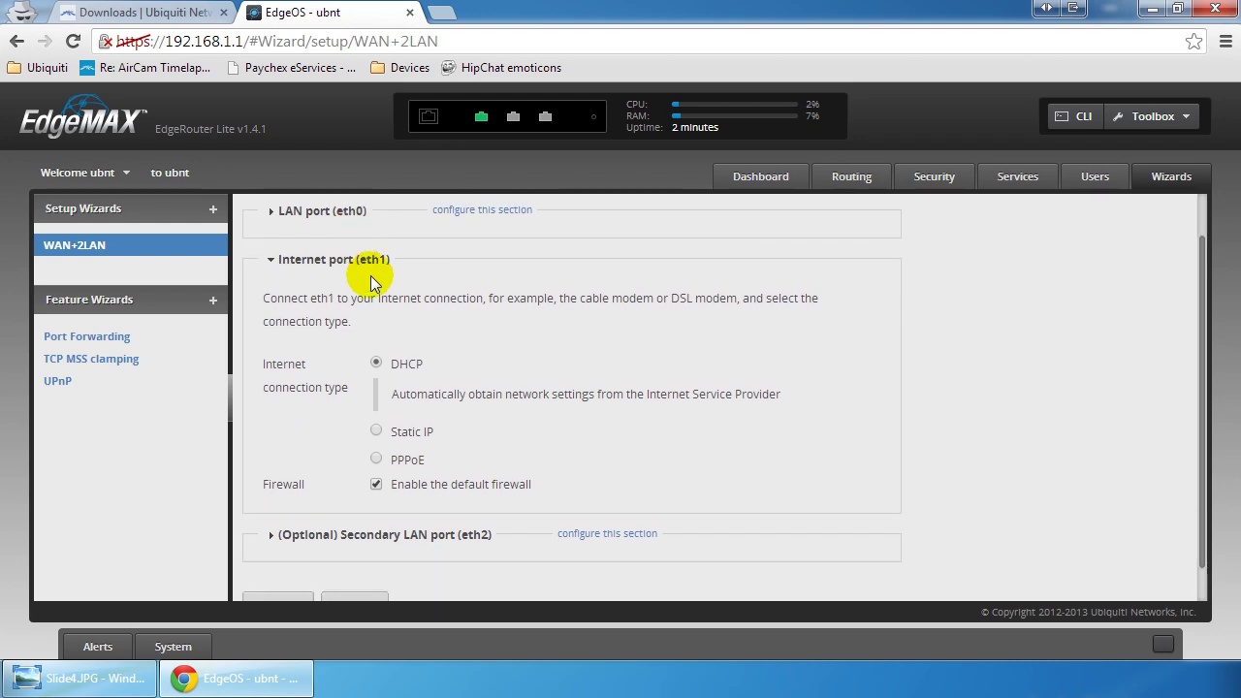
pyautogui.scroll(1, 408, 387)
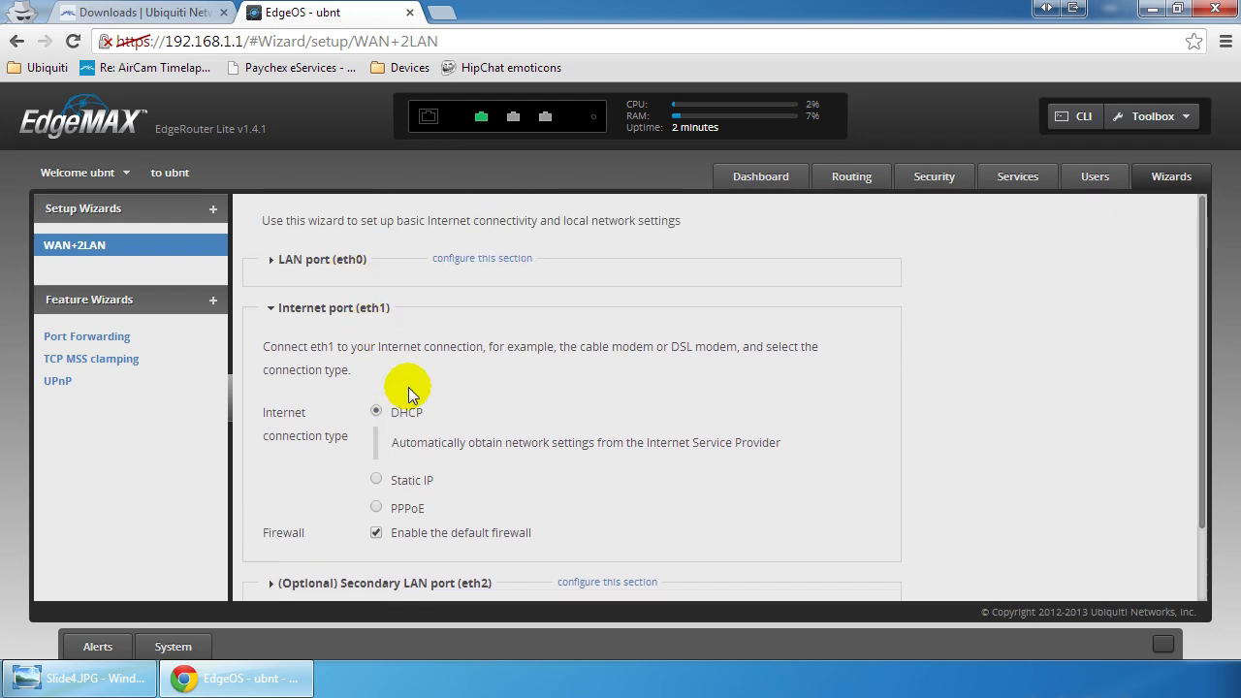
pyautogui.scroll(-2, 512, 573)
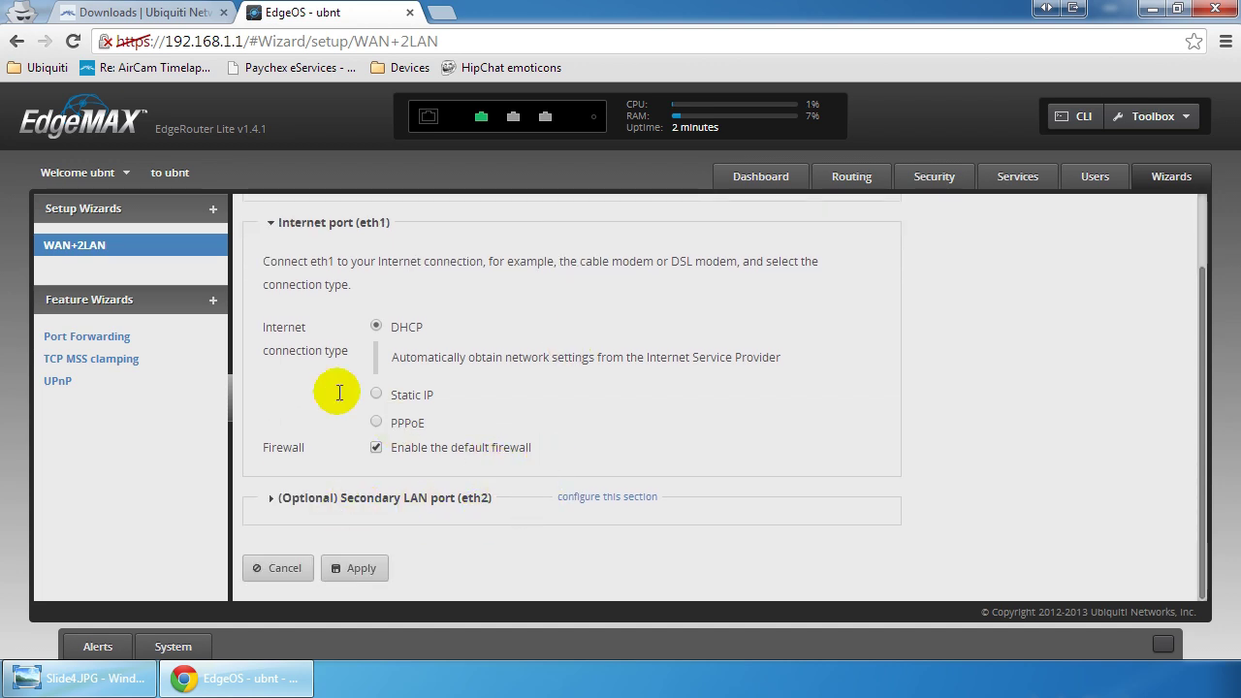
pyautogui.scroll(1, 493, 485)
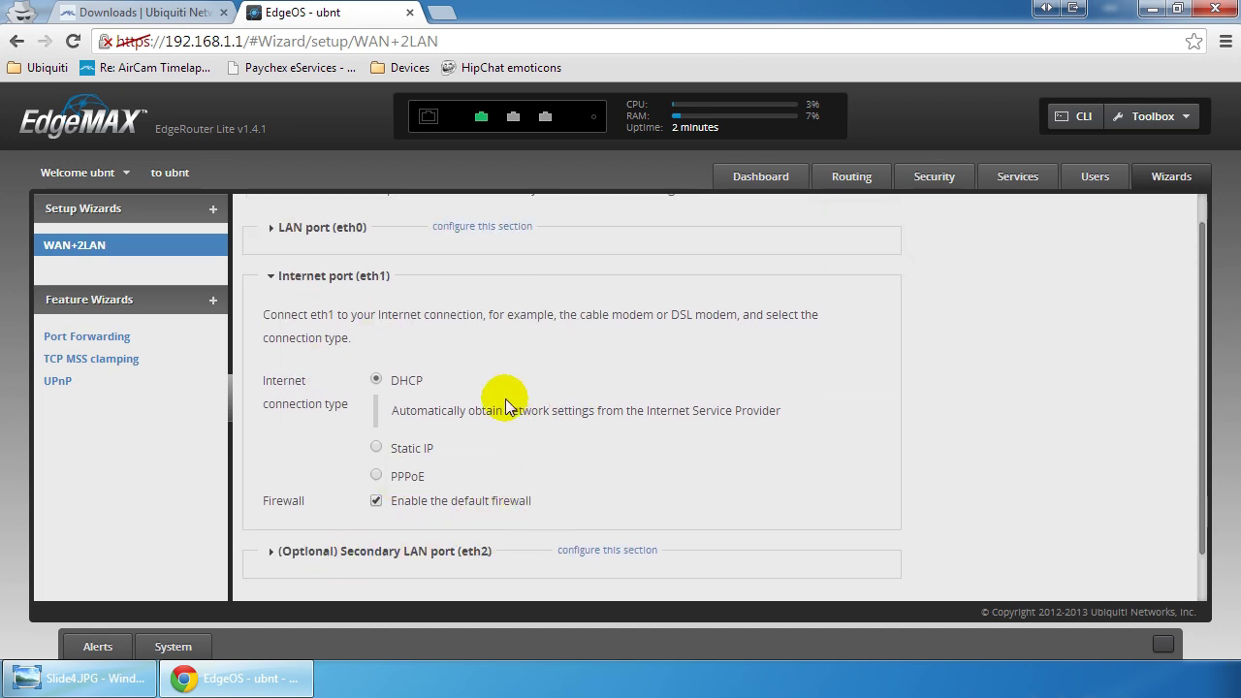
# Step: Expand the LAN port (eth0) and Secondary LAN port (eth2) sections to review them
pyautogui.click(475, 229)
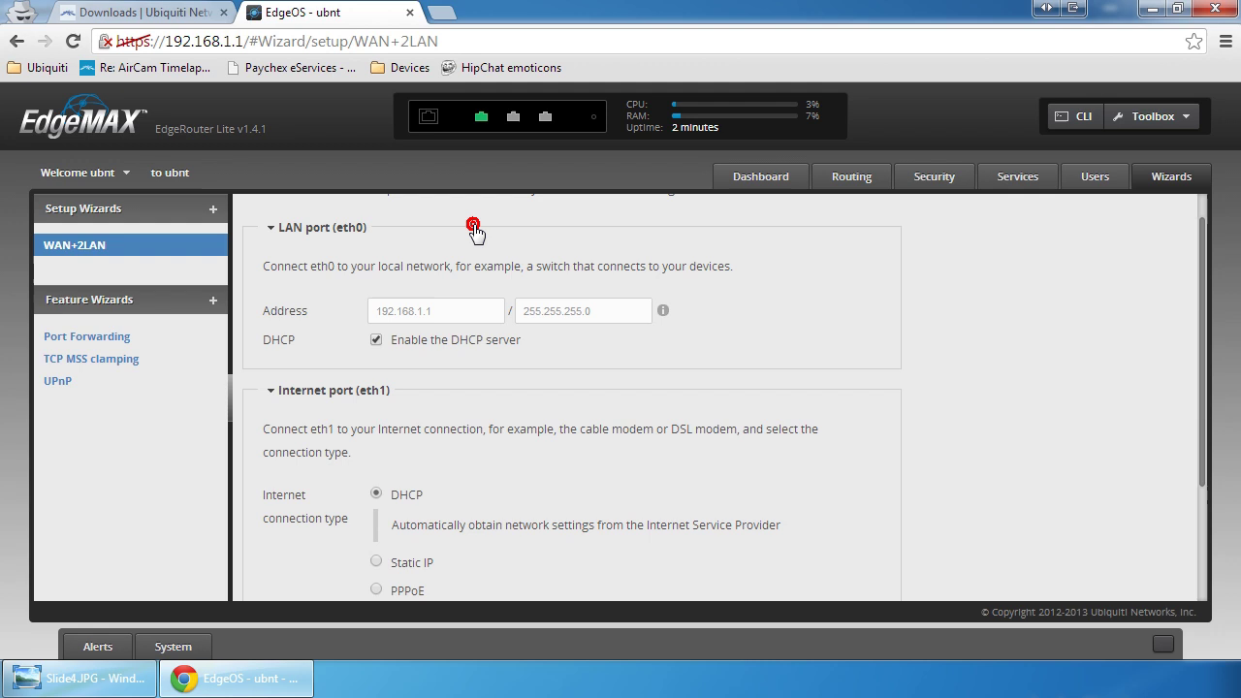
pyautogui.scroll(-3, 548, 378)
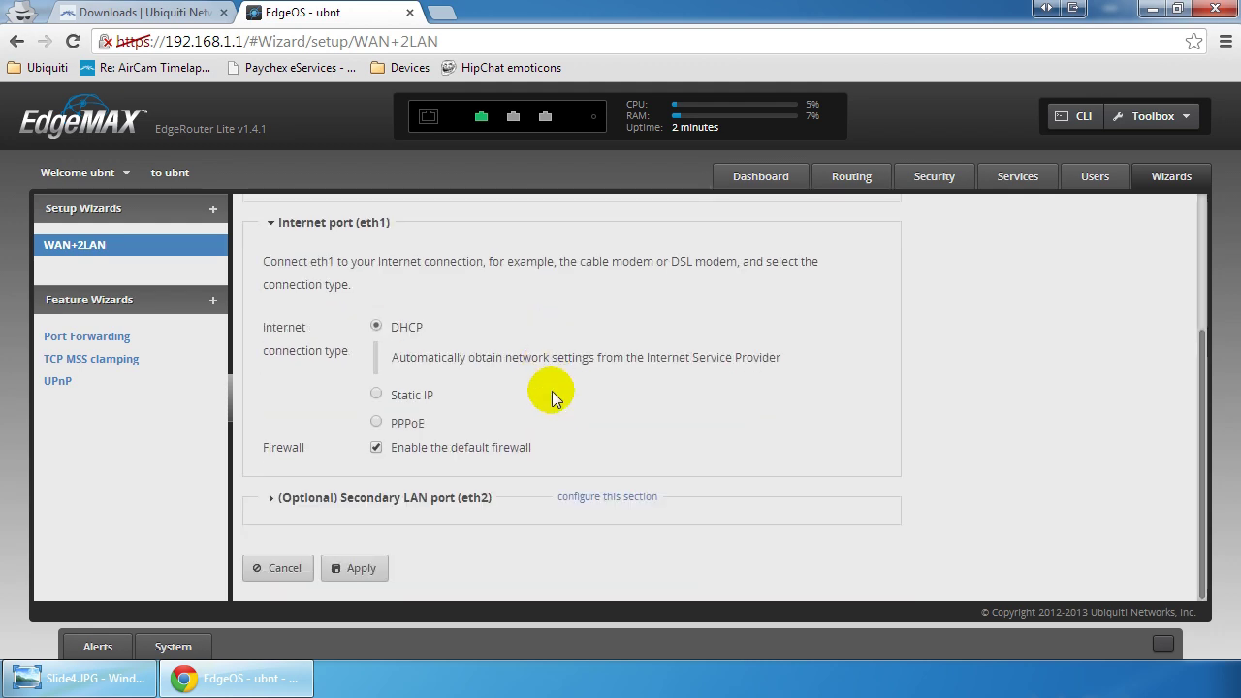
pyautogui.click(601, 504)
pyautogui.scroll(1, 596, 455)
pyautogui.scroll(3, 606, 459)
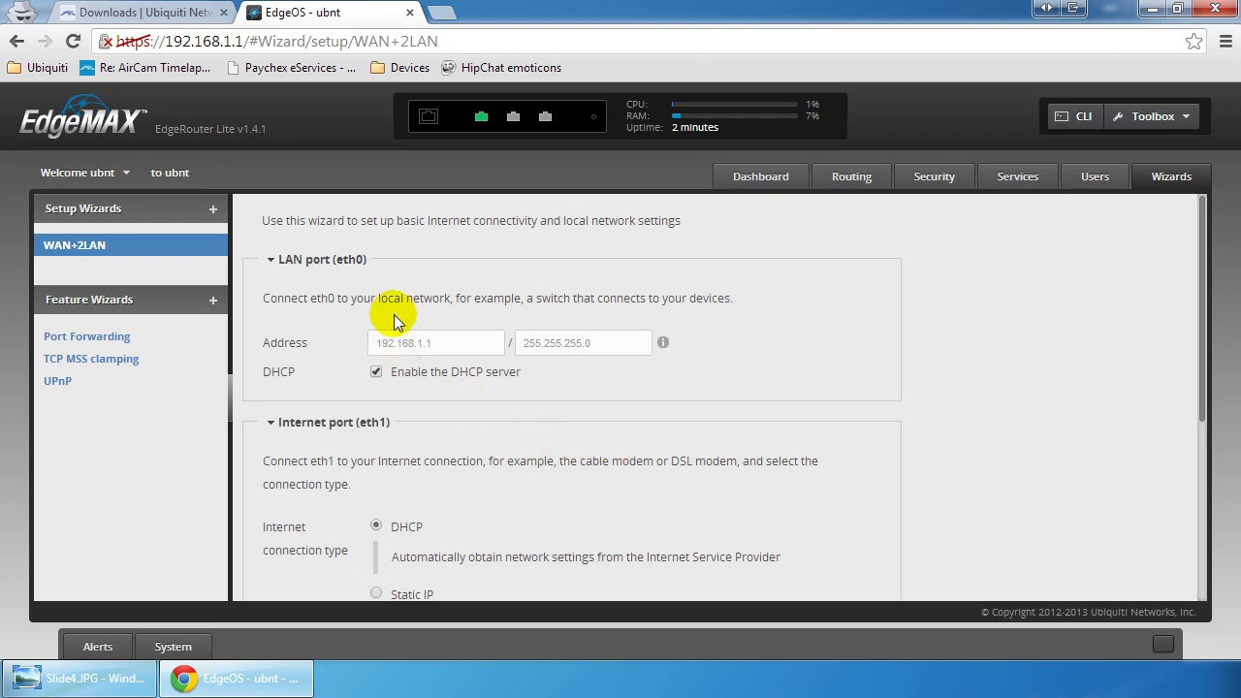
pyautogui.scroll(-1, 378, 286)
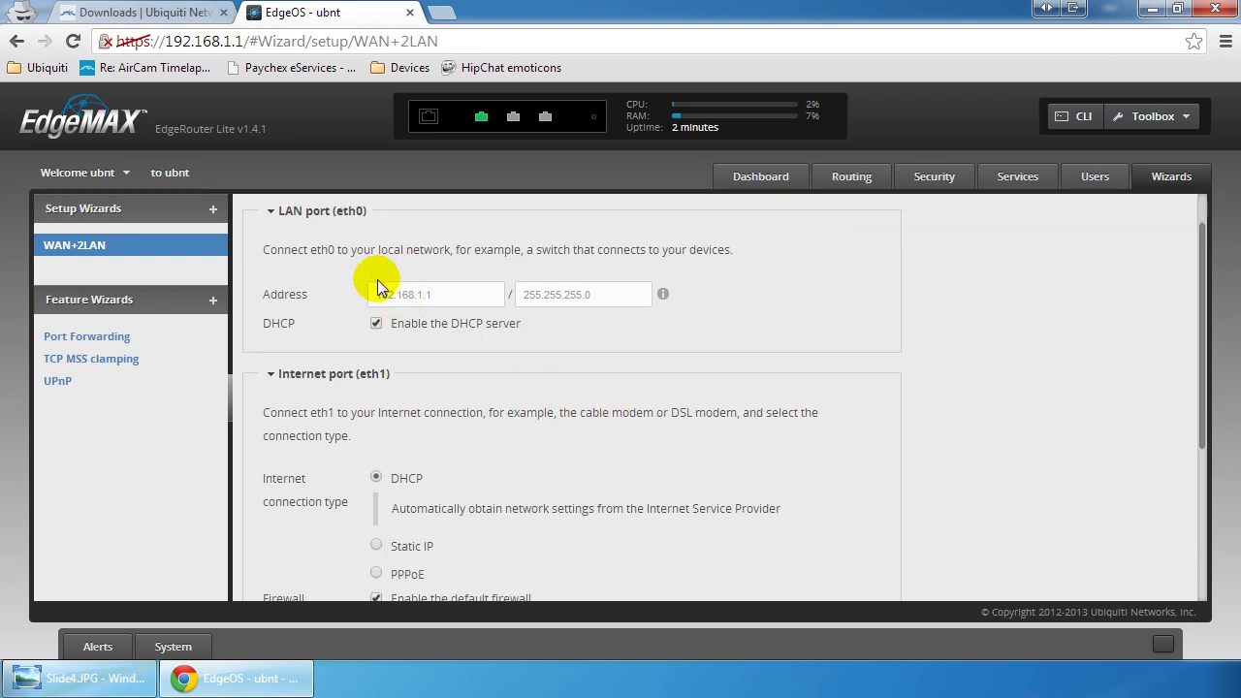
pyautogui.scroll(1, 378, 286)
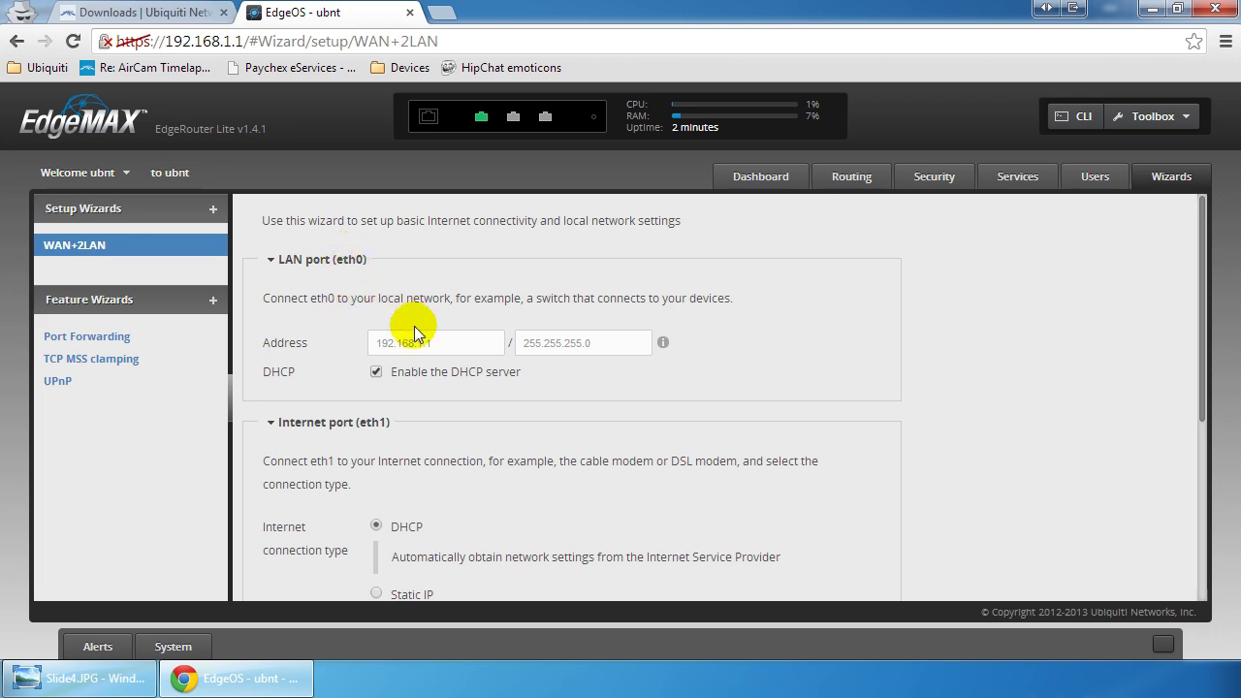
pyautogui.scroll(-3, 414, 326)
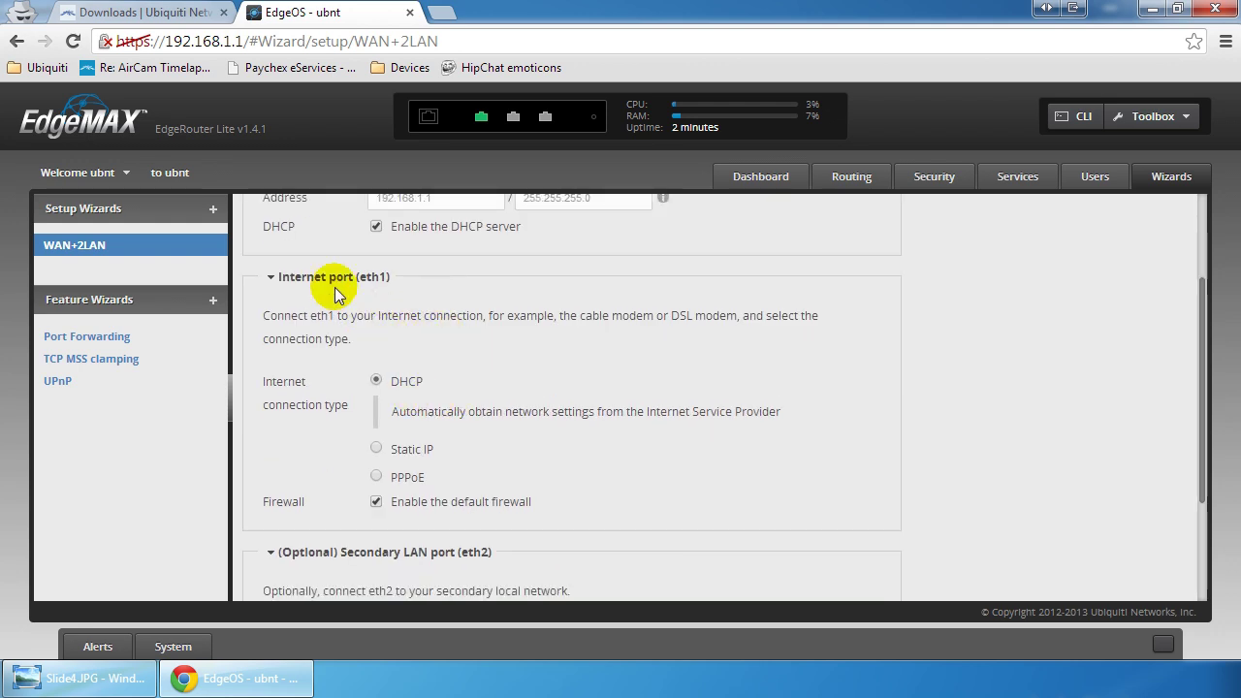
pyautogui.scroll(-3, 334, 287)
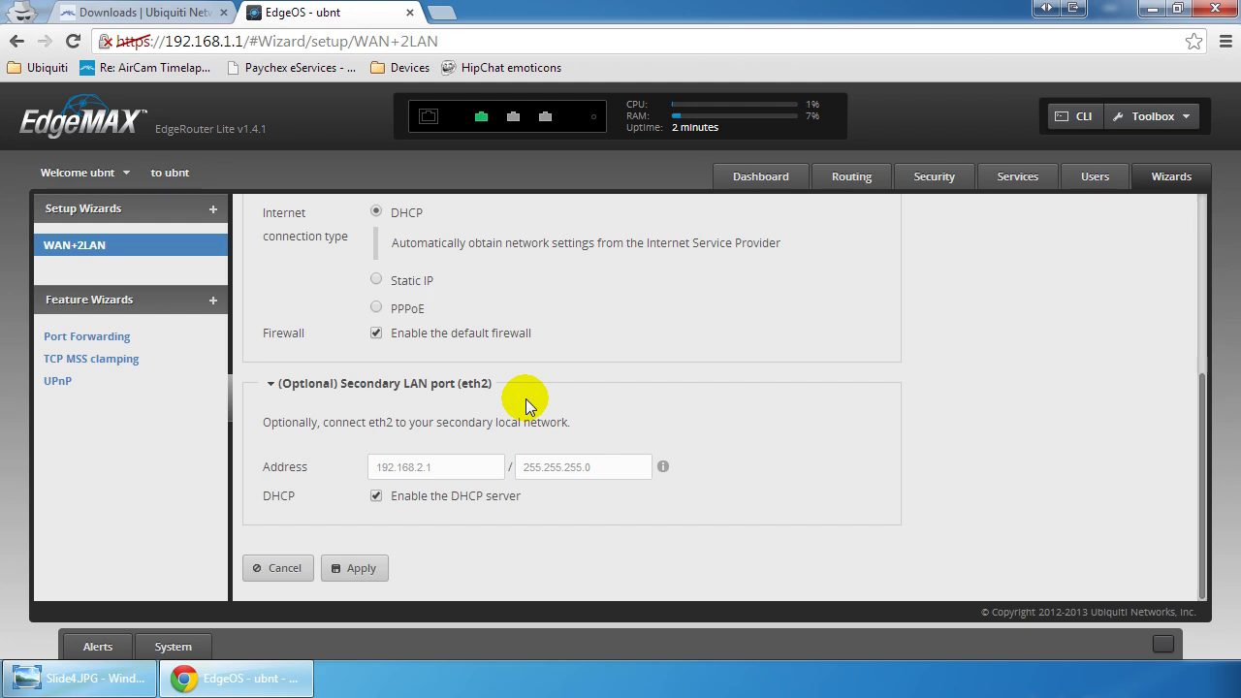
# Step: Apply the WAN+2LAN wizard settings and check the Dashboard's interface list
pyautogui.click(357, 568)
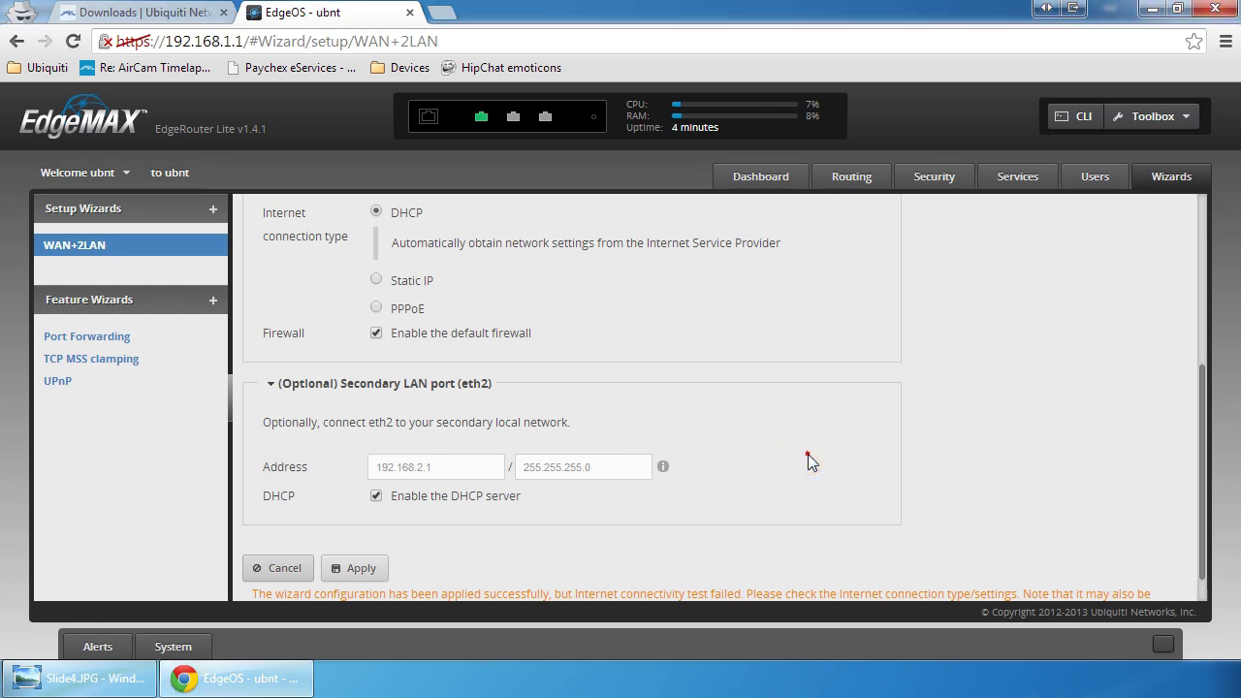
pyautogui.scroll(-1, 806, 452)
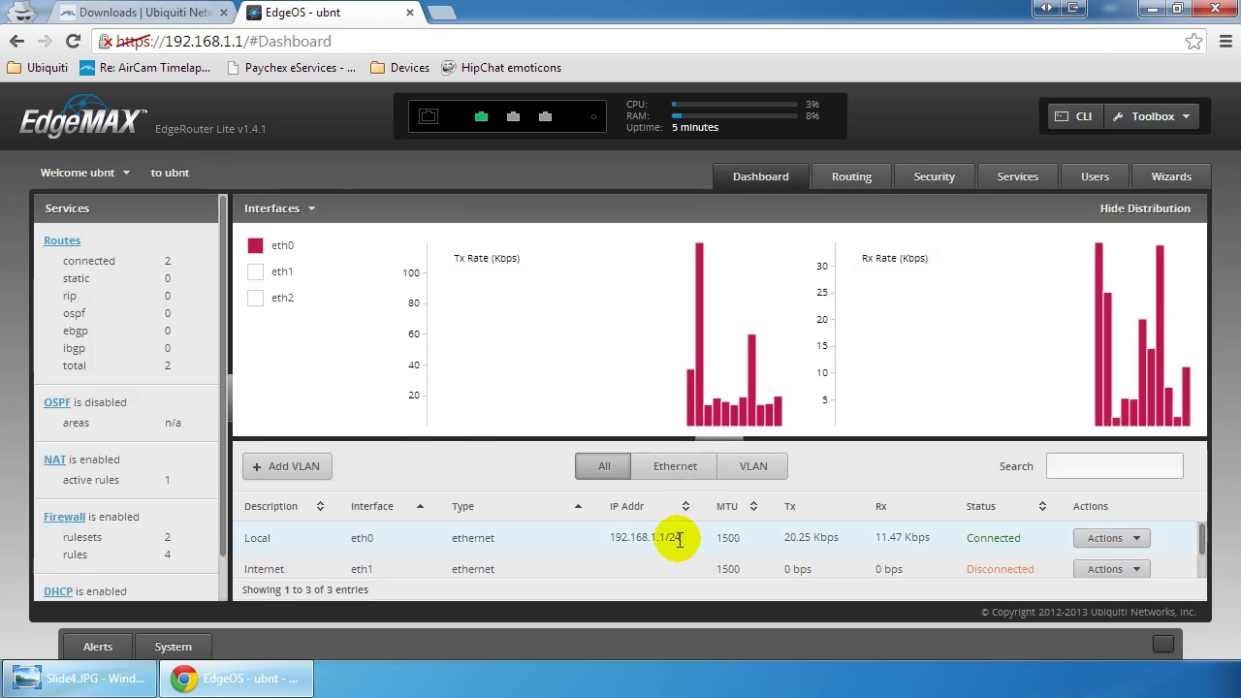
# Step: Find Local 2 (eth2, 192.168.2.1/24) in the Dashboard list and open its Actions menu
pyautogui.scroll(-1, 592, 546)
pyautogui.scroll(1, 436, 565)
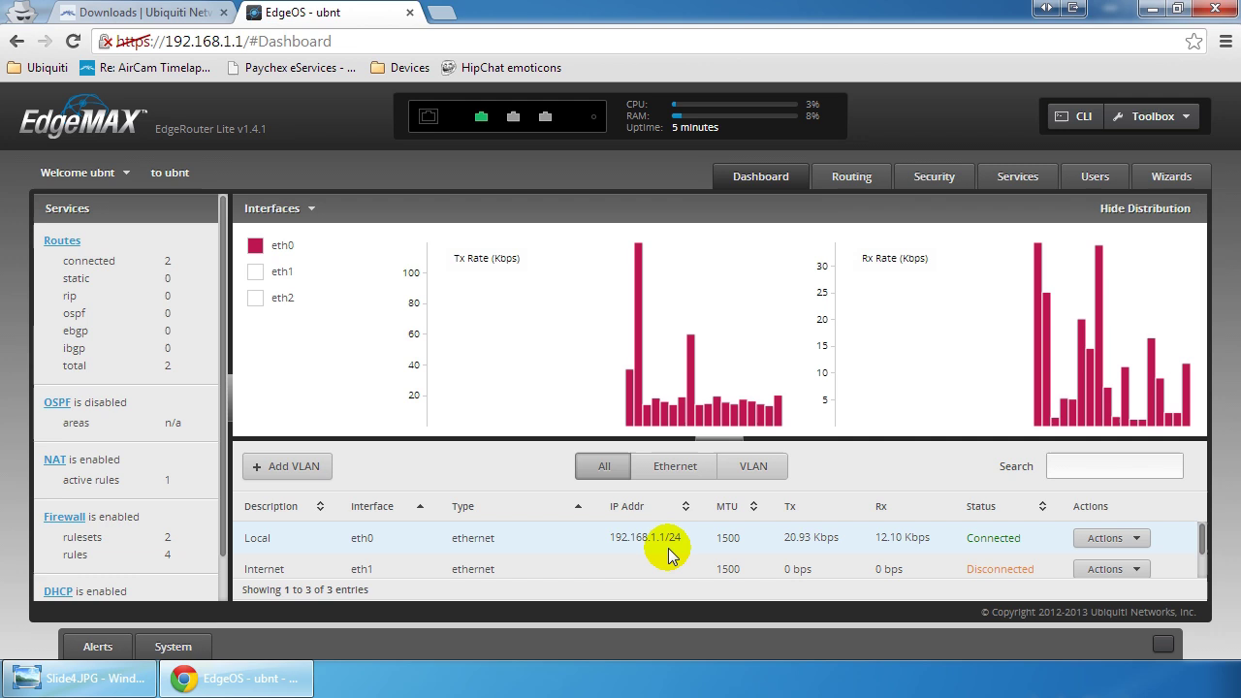
pyautogui.scroll(-1, 662, 560)
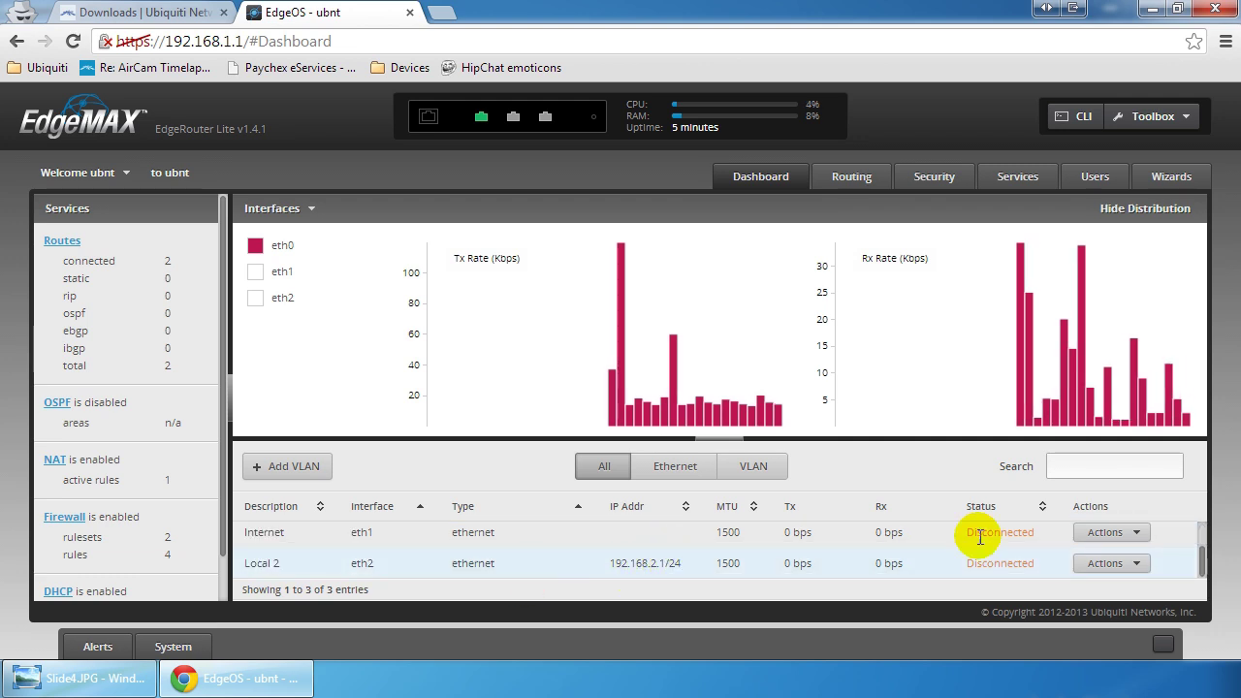
pyautogui.click(1108, 562)
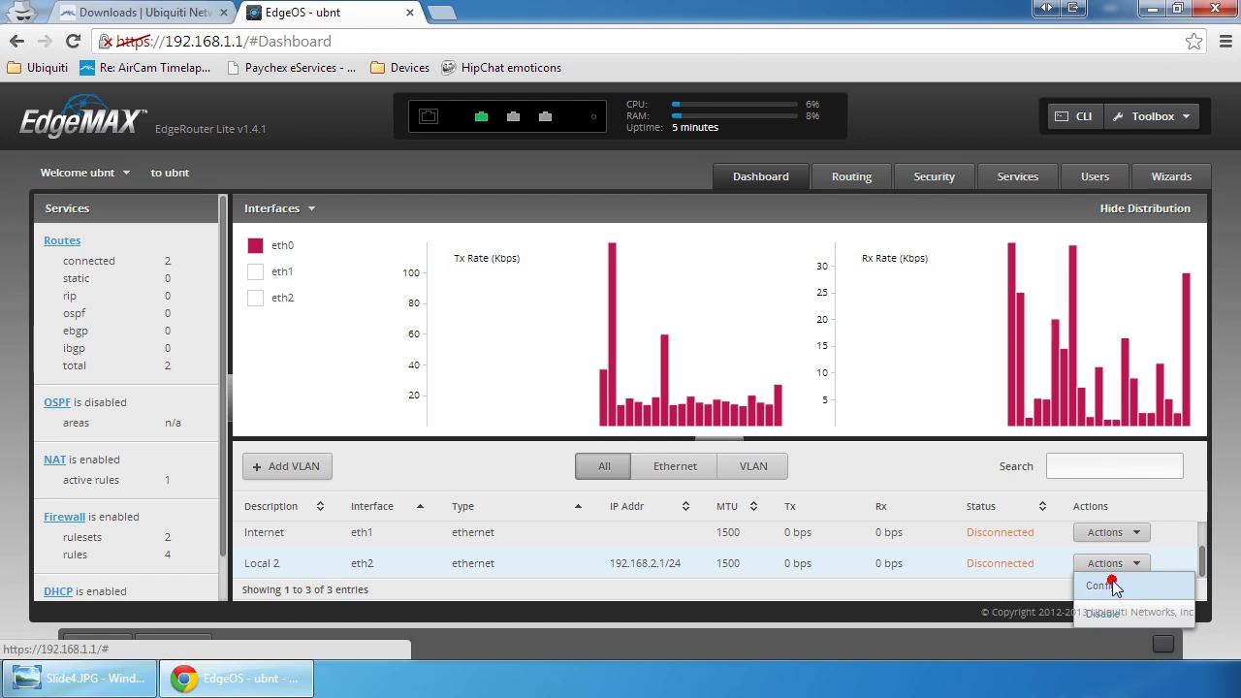
# Step: In eth2's Interface Configuration, replace the description 'Local 2' with 'Guest' and save
pyautogui.click(1111, 587)
pyautogui.moveTo(640, 241); pyautogui.dragTo(481, 248)
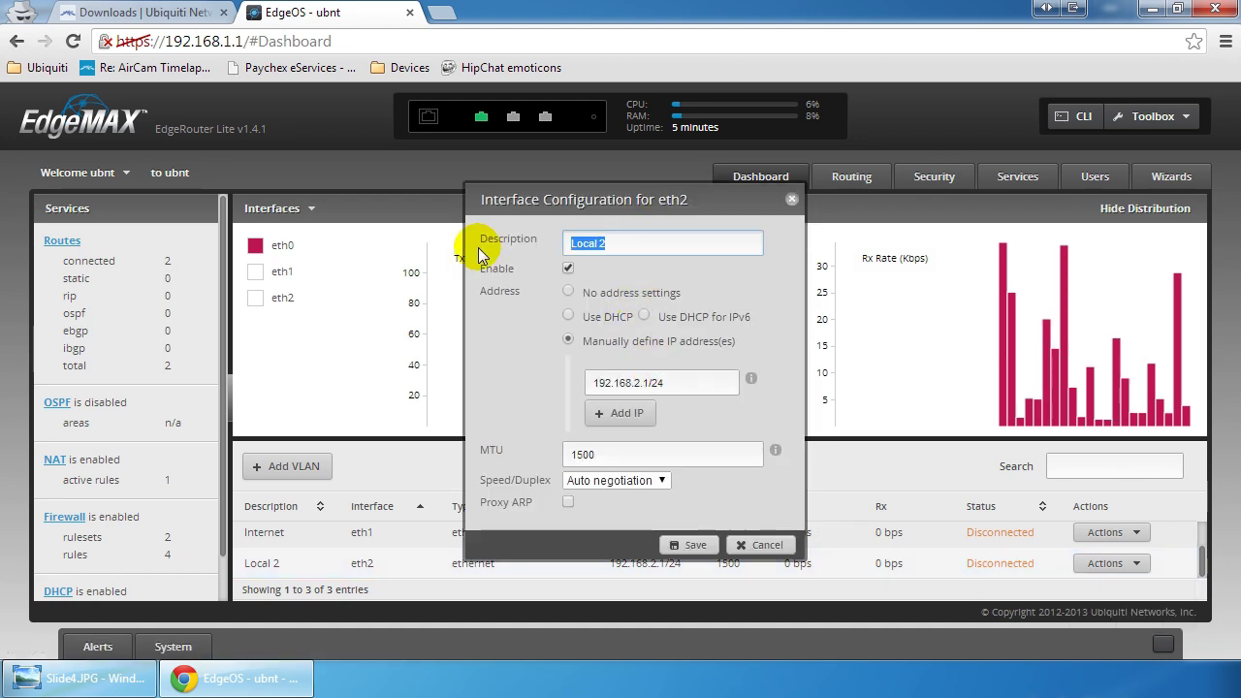
pyautogui.write('Guest')
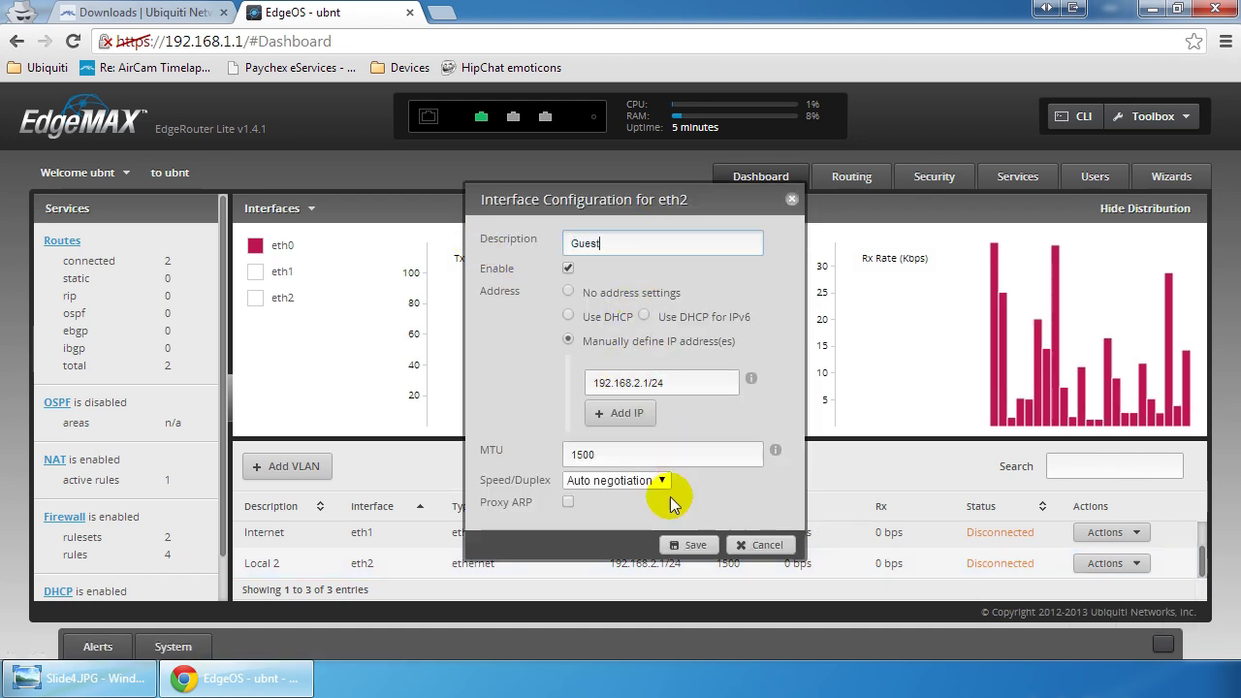
pyautogui.click(693, 544)
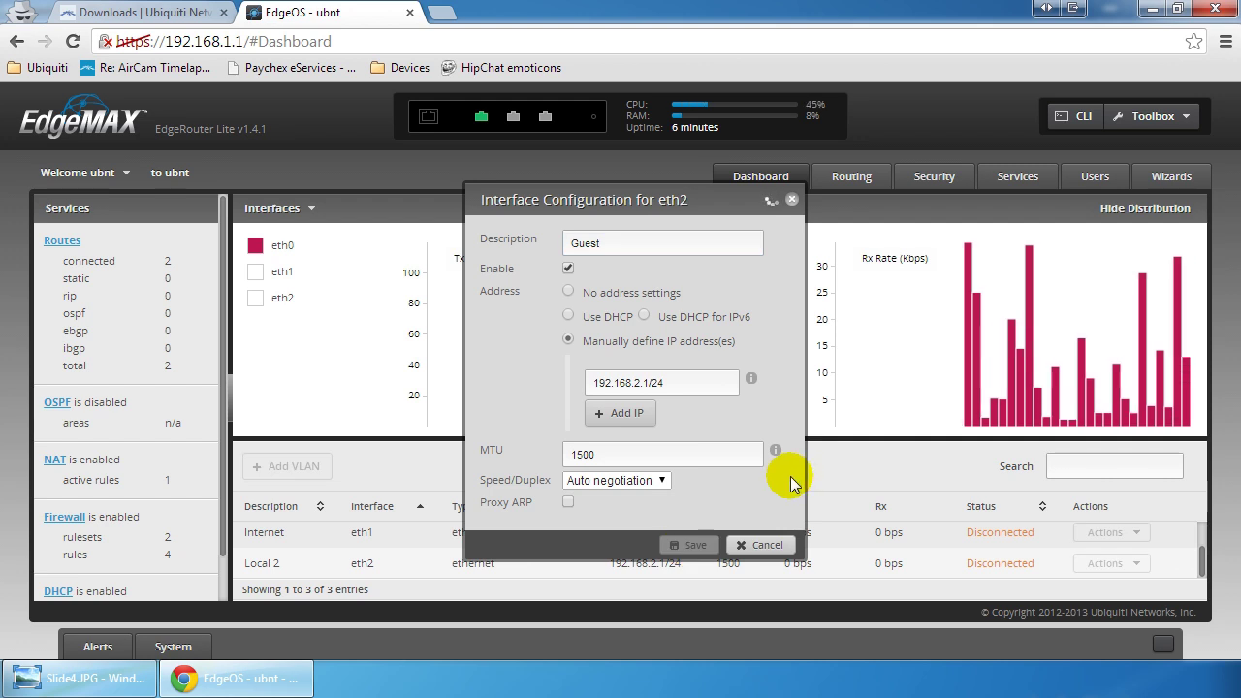
pyautogui.click(791, 200)
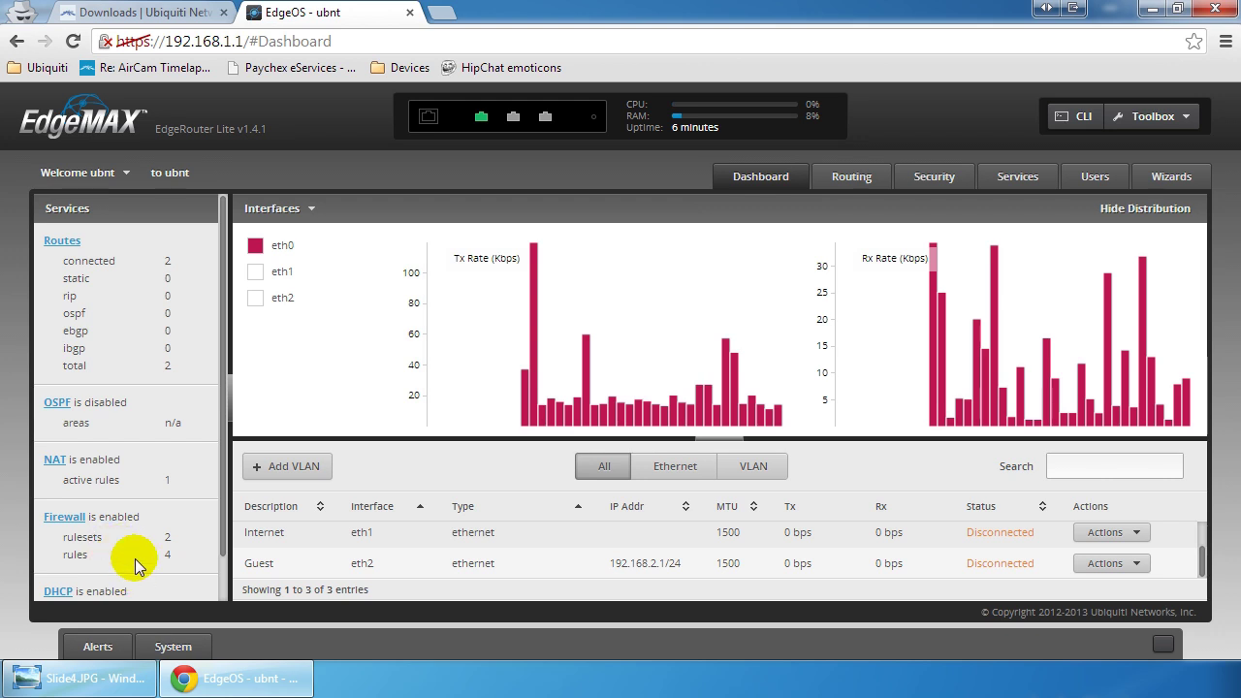
# Step: Open the LAN2 DHCP server's details and highlight its 86400-second lease time
pyautogui.scroll(-1, 135, 558)
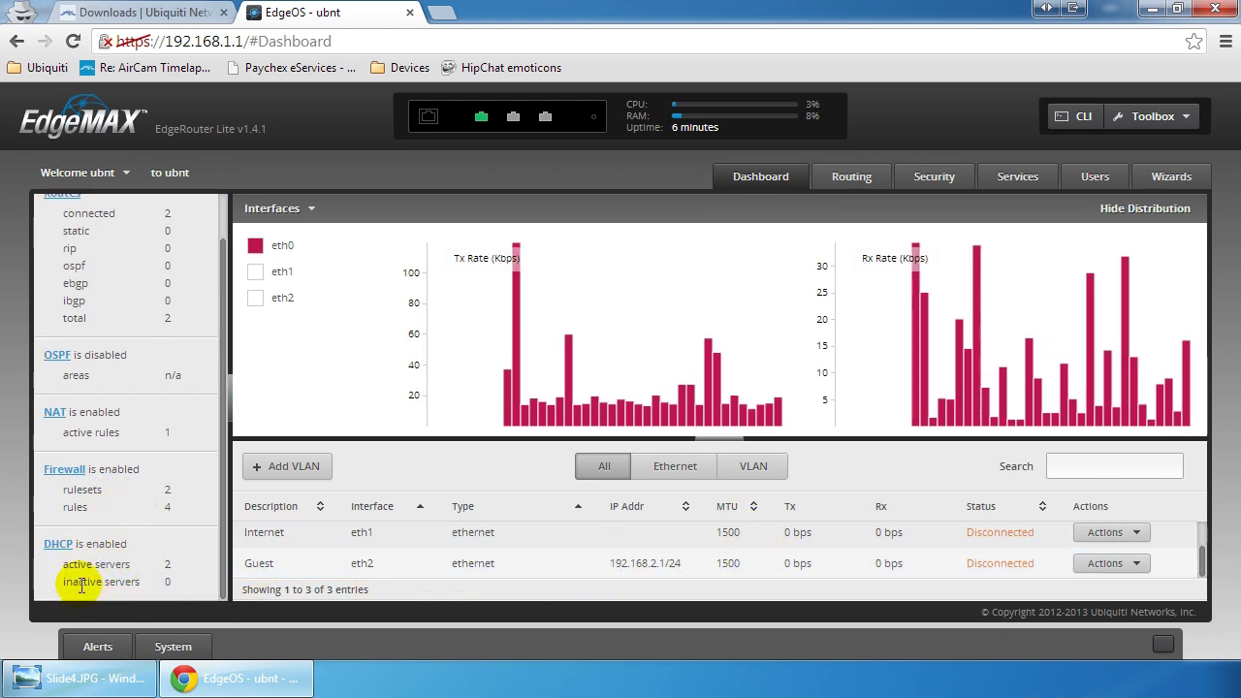
pyautogui.click(58, 543)
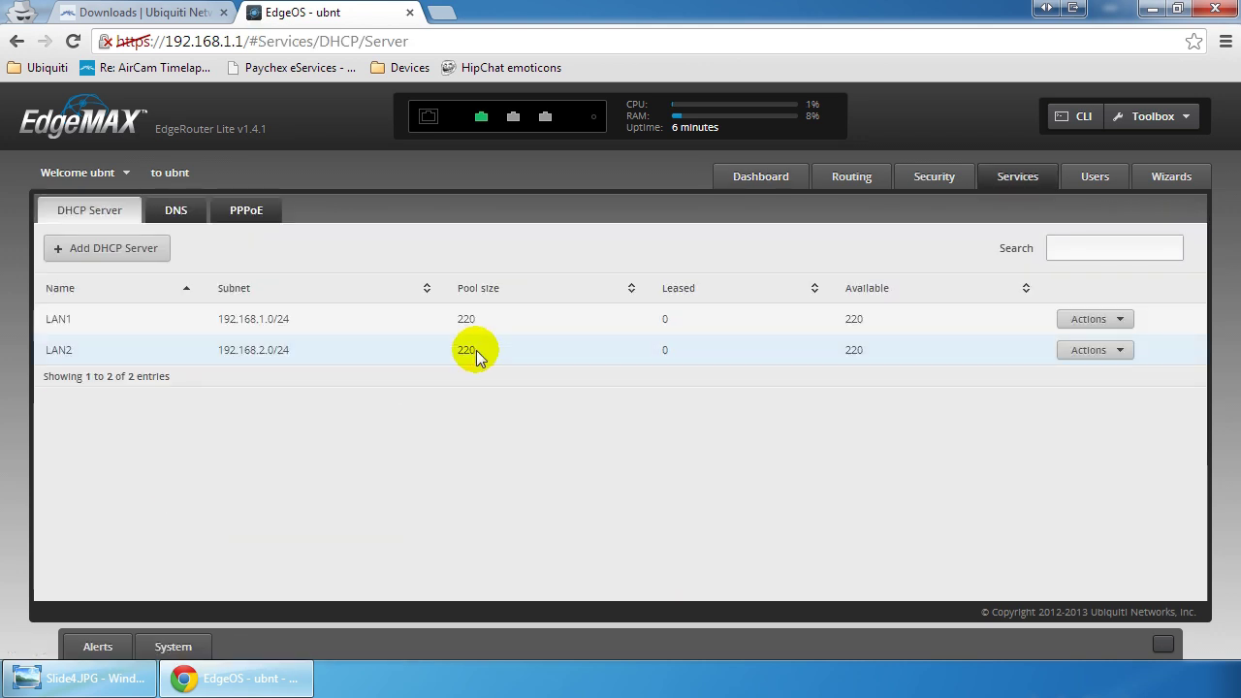
pyautogui.click(1100, 351)
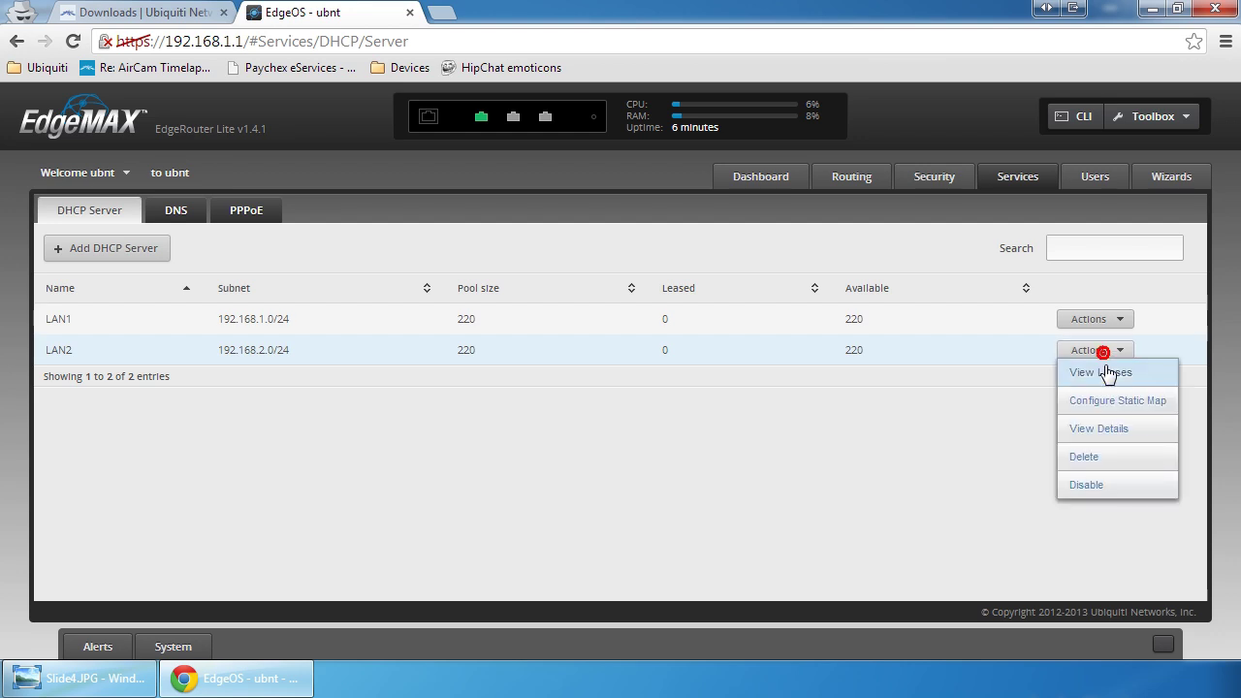
pyautogui.click(1100, 429)
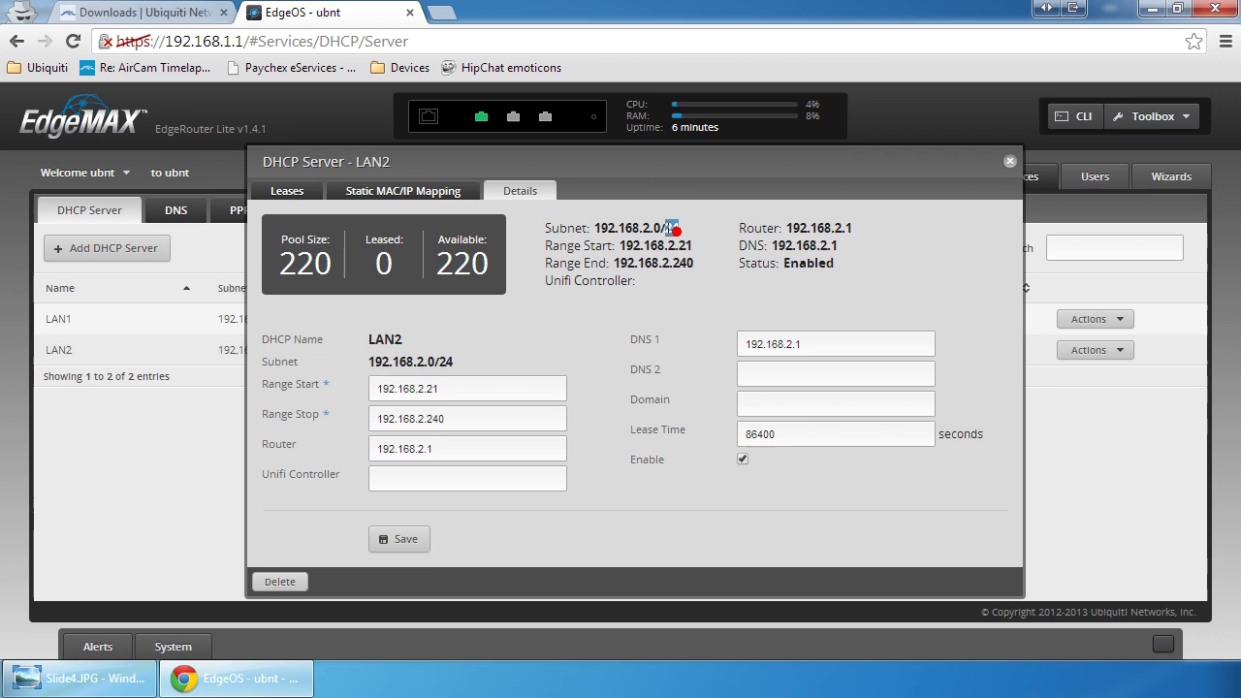
pyautogui.click(706, 228)
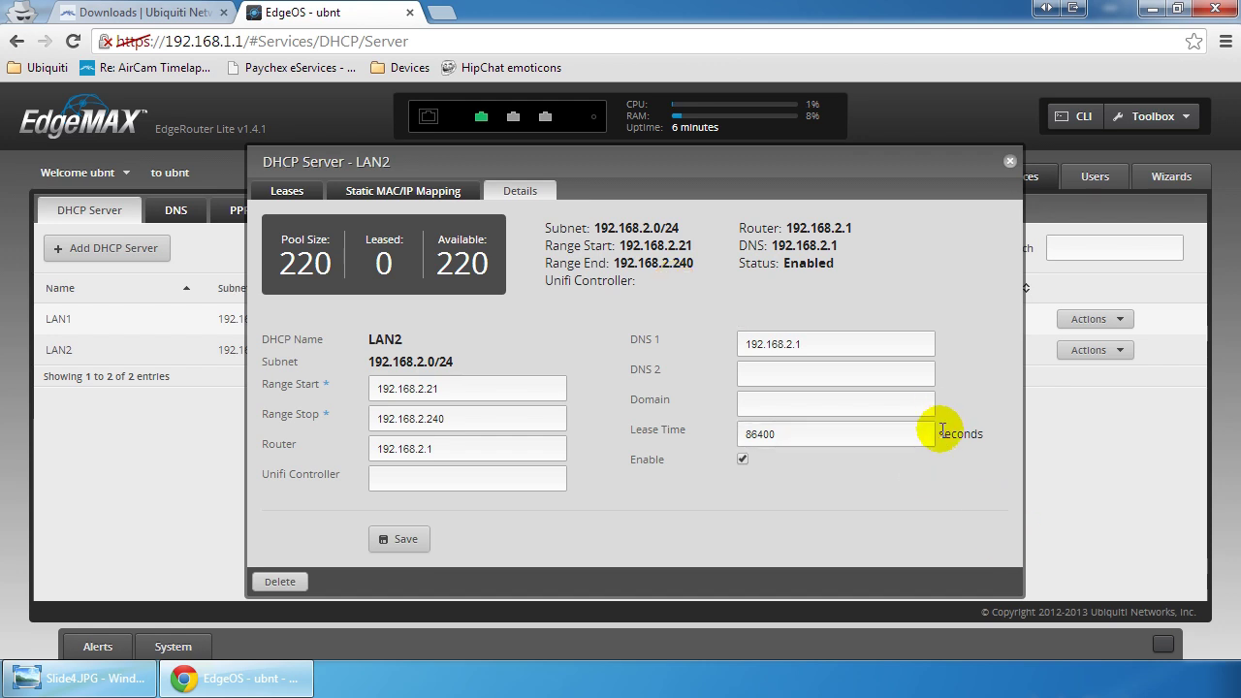
pyautogui.moveTo(937, 434); pyautogui.dragTo(1005, 429)
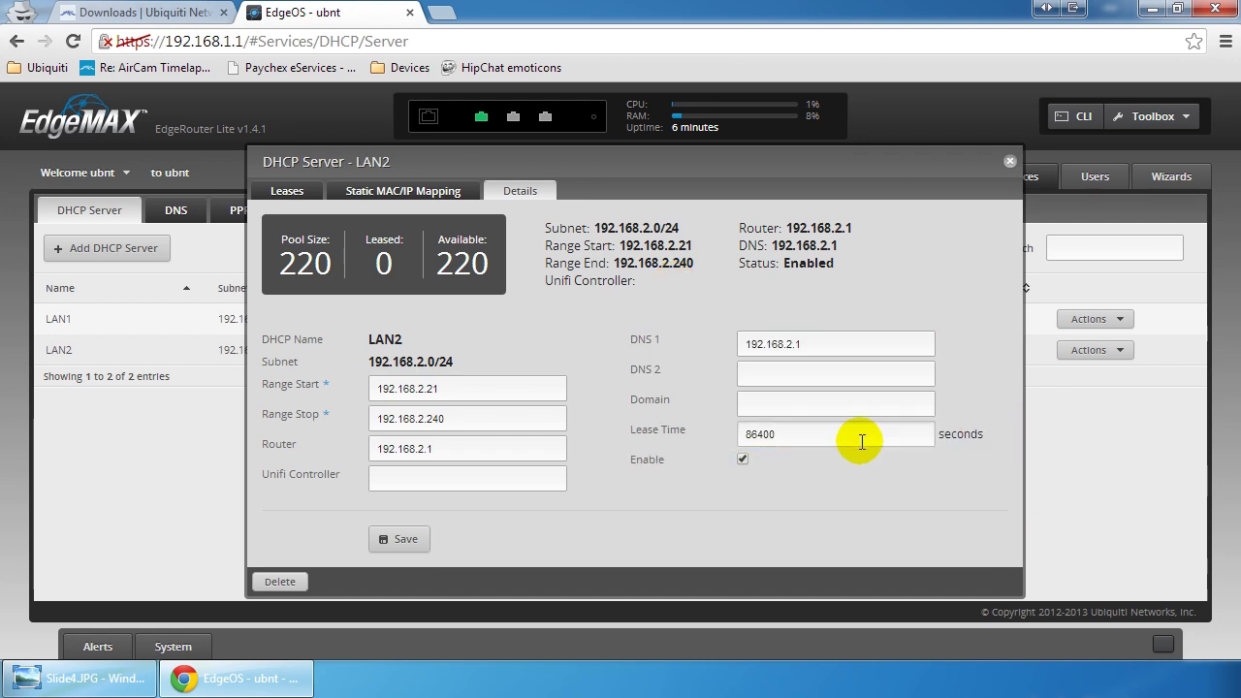
pyautogui.moveTo(842, 441); pyautogui.dragTo(734, 446)
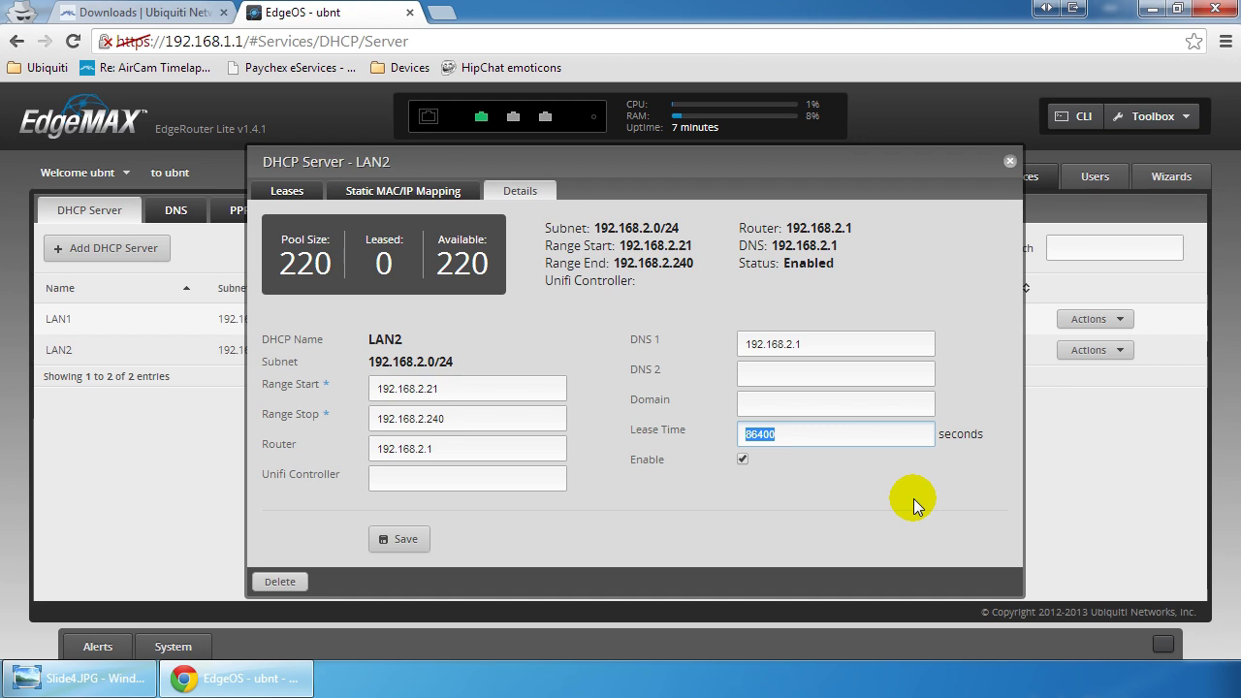
# Step: Change the LAN2 lease time to 1800 seconds, save it, and close the LAN2 dialog
pyautogui.write('600')
pyautogui.press('BackSpace')
pyautogui.write('18')
pyautogui.click(402, 539)
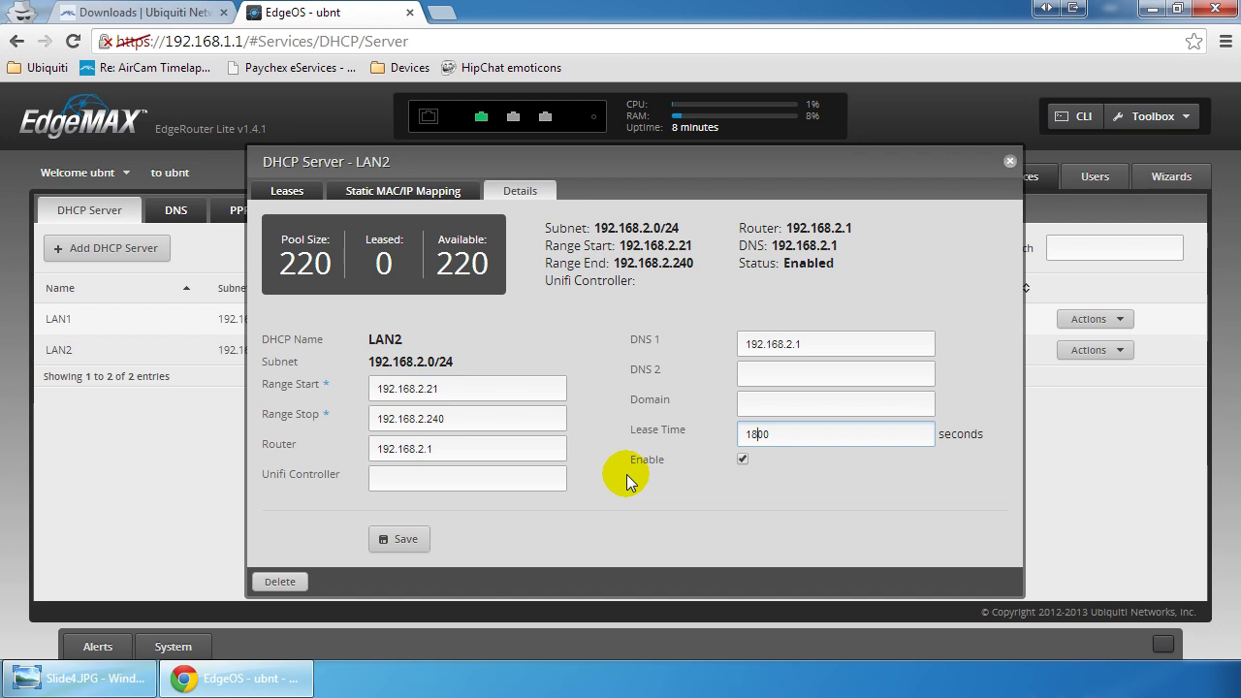
pyautogui.click(405, 537)
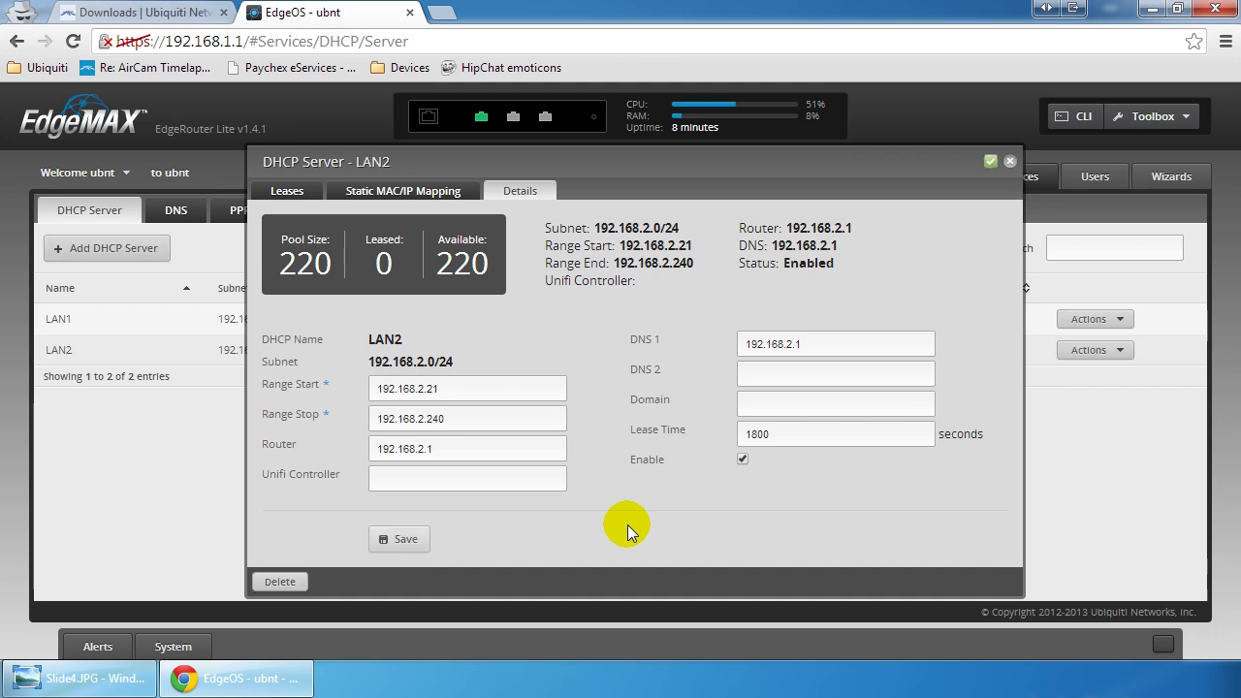
pyautogui.click(1010, 161)
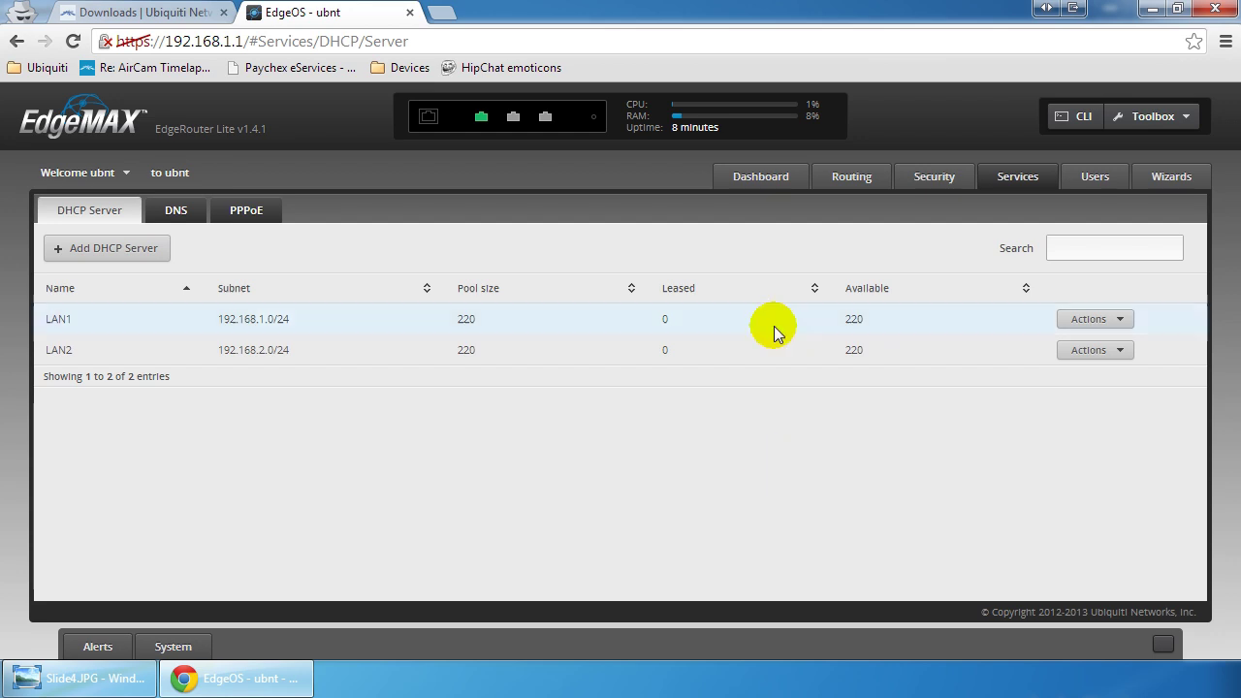
# Step: Add ruleset ProtectLAN, described 'Stop Guest Network from Accessing LAN', with default action drop
pyautogui.click(766, 180)
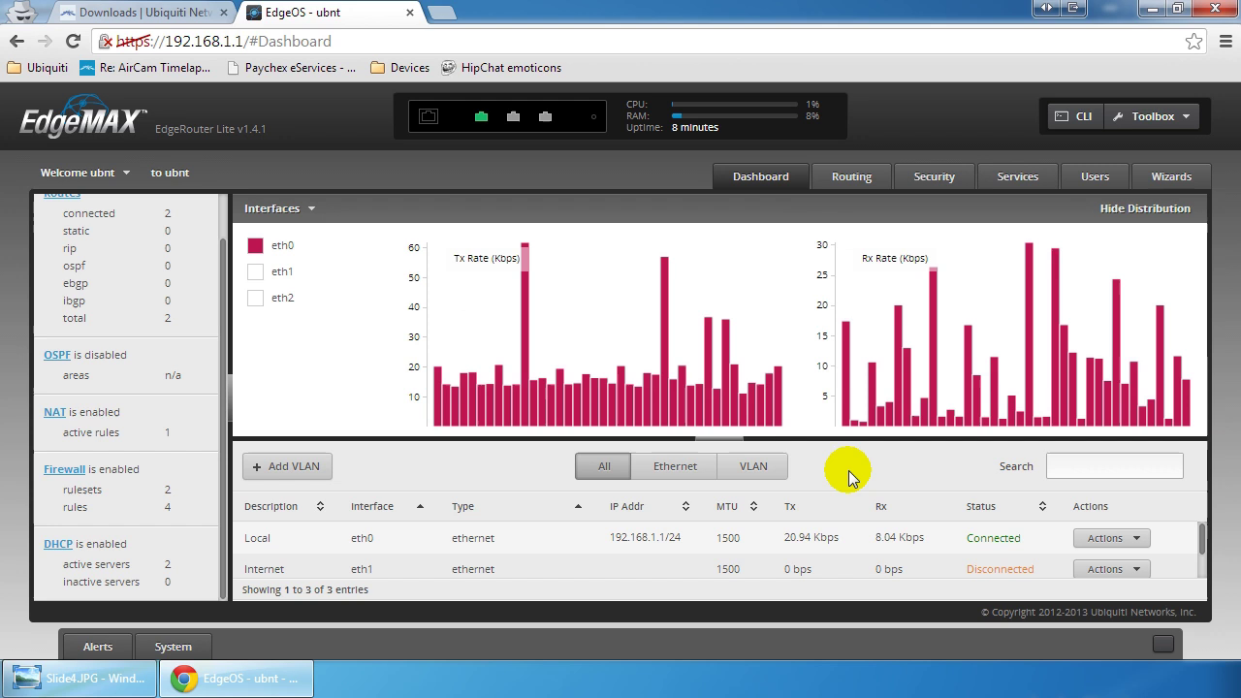
pyautogui.click(926, 184)
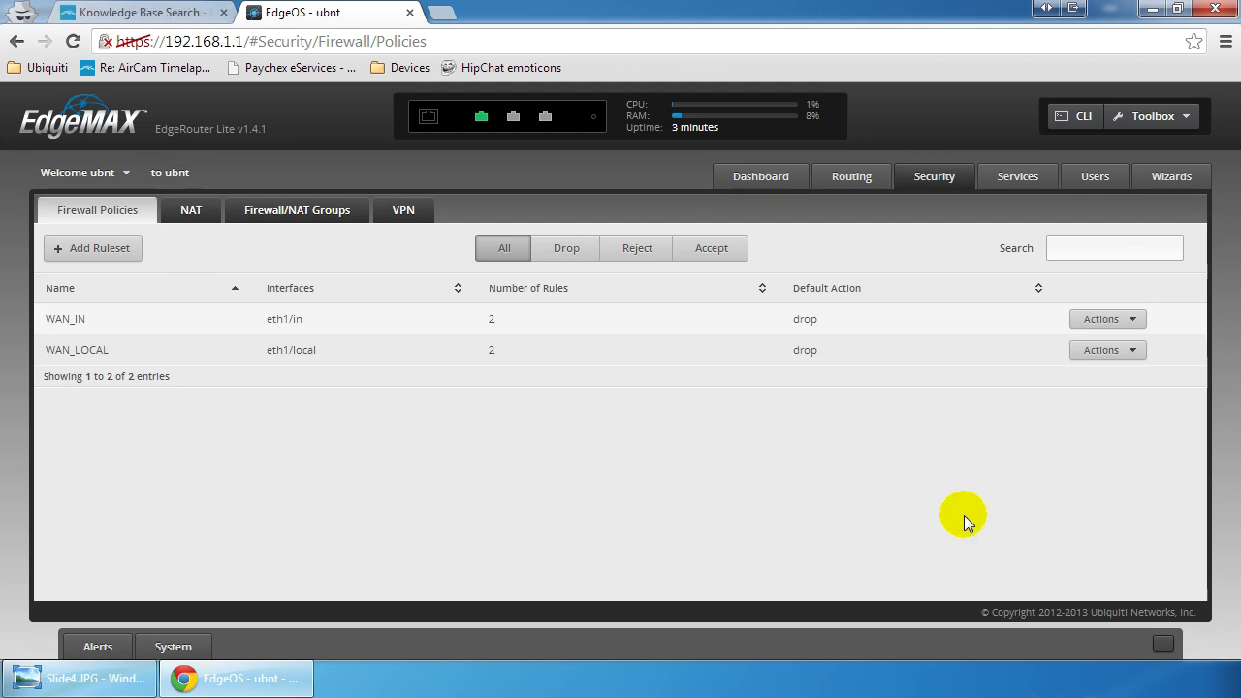
pyautogui.click(100, 254)
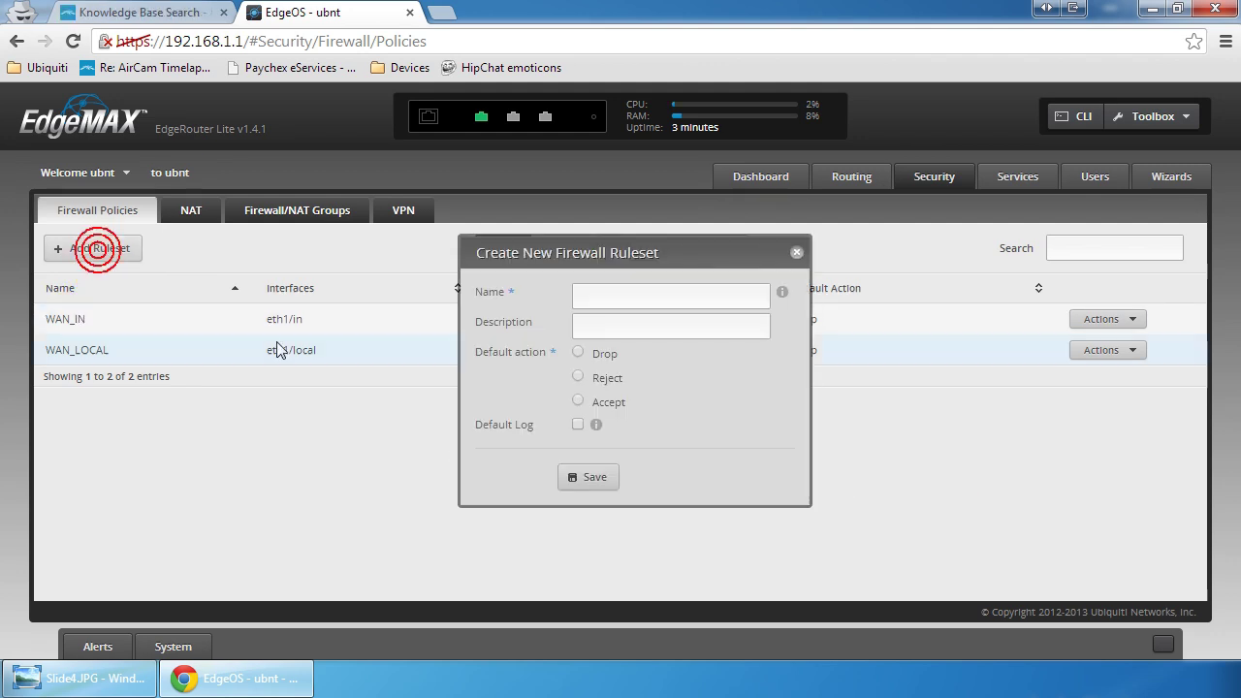
pyautogui.click(657, 304)
pyautogui.write('Pr')
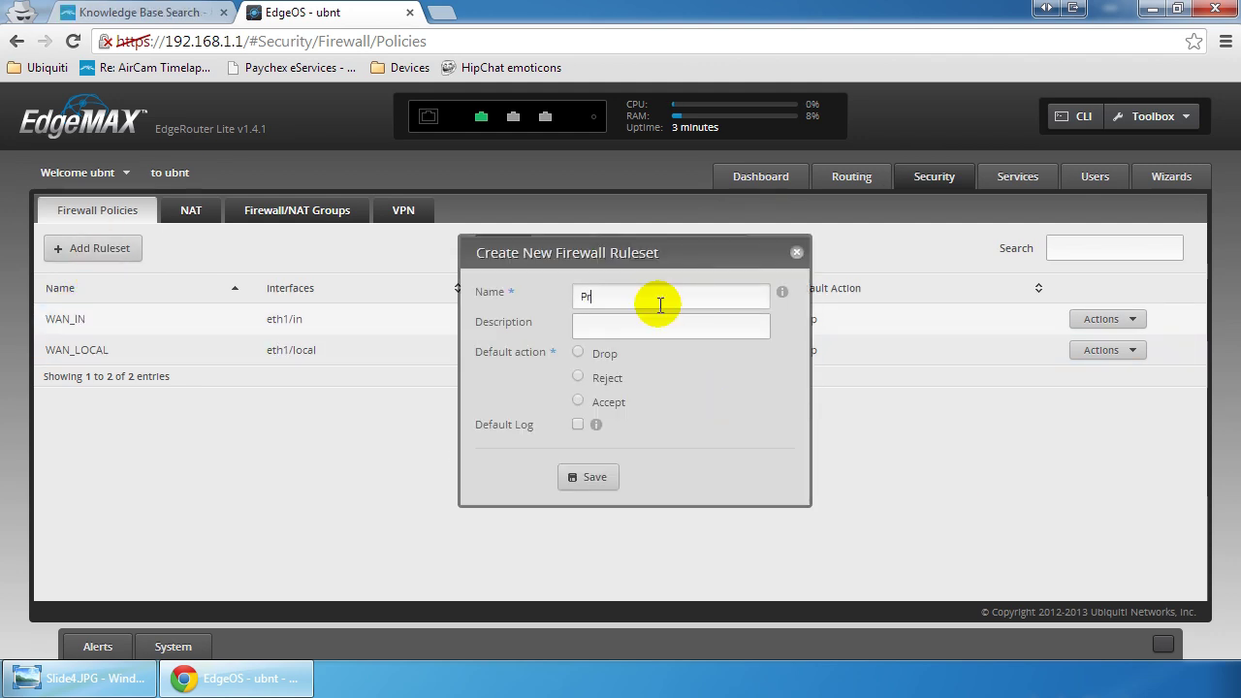
pyautogui.write('otectLAN')
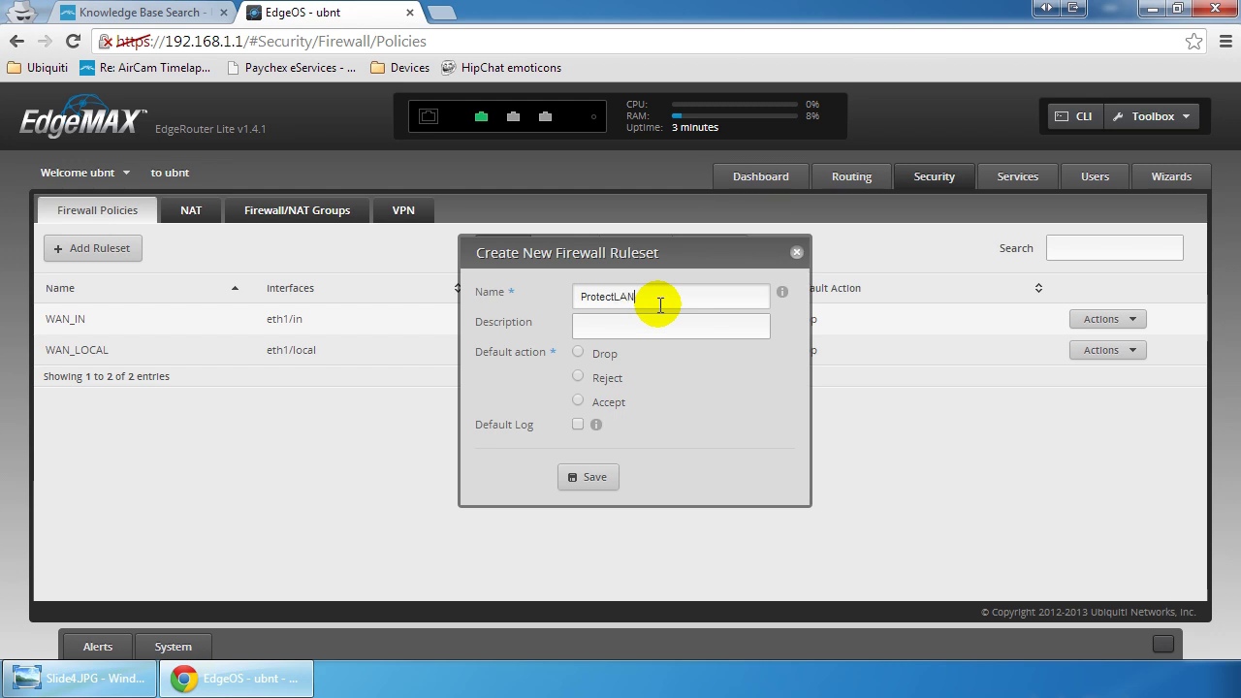
pyautogui.press('Tab')
pyautogui.write('Stop Guest Net')
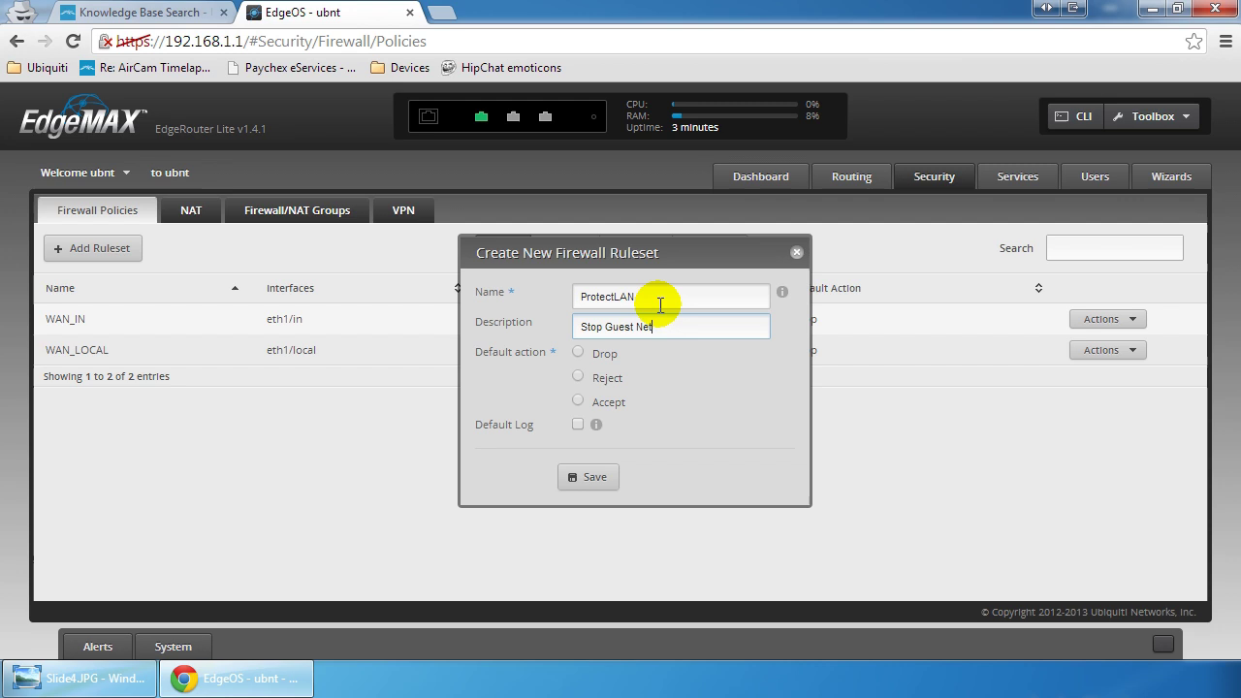
pyautogui.write('work from Acce')
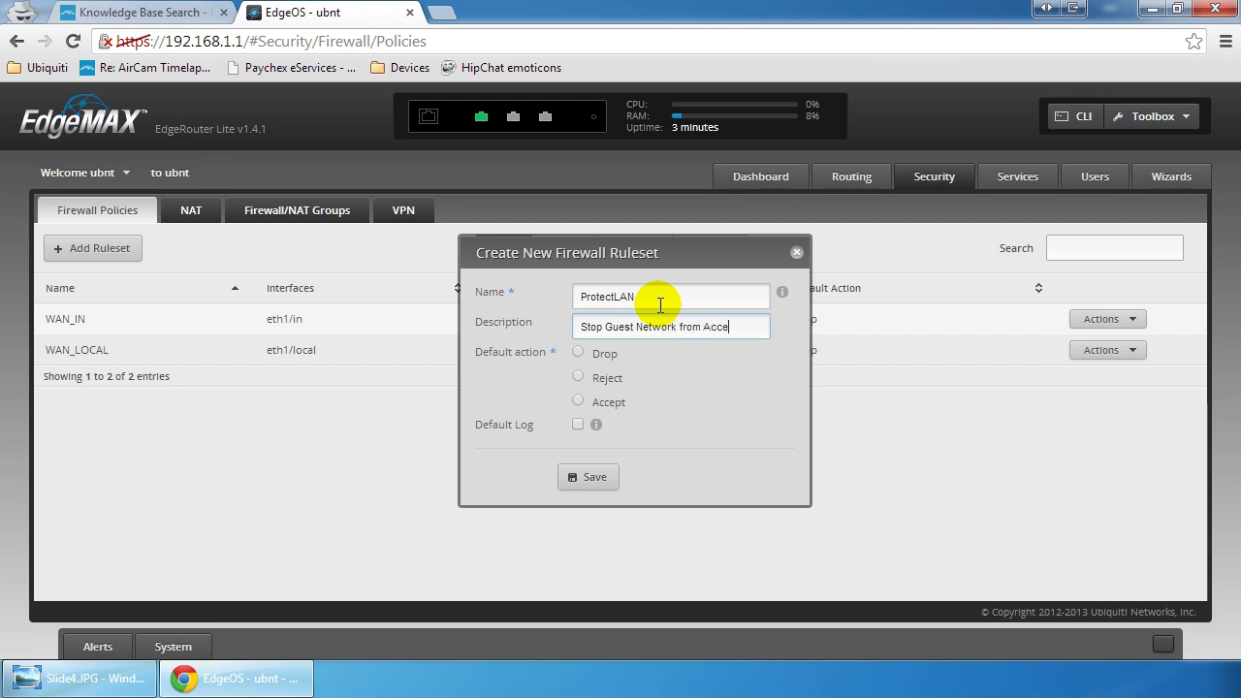
pyautogui.write('ssing LAN')
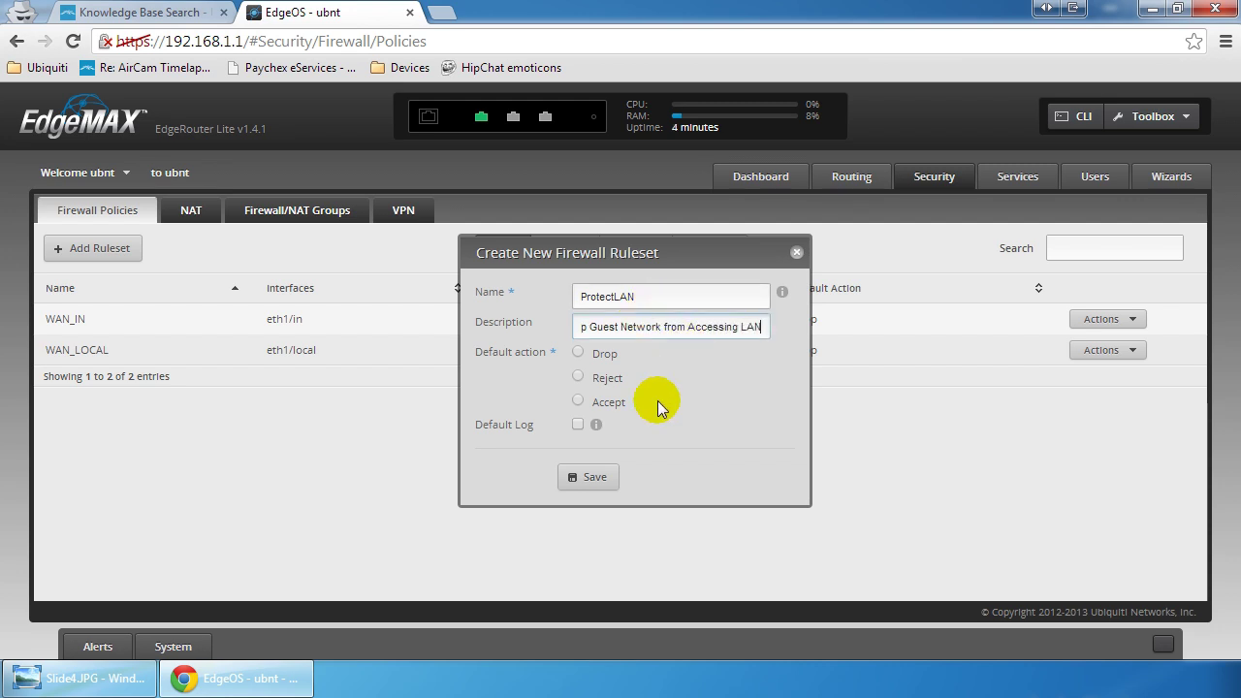
pyautogui.click(602, 357)
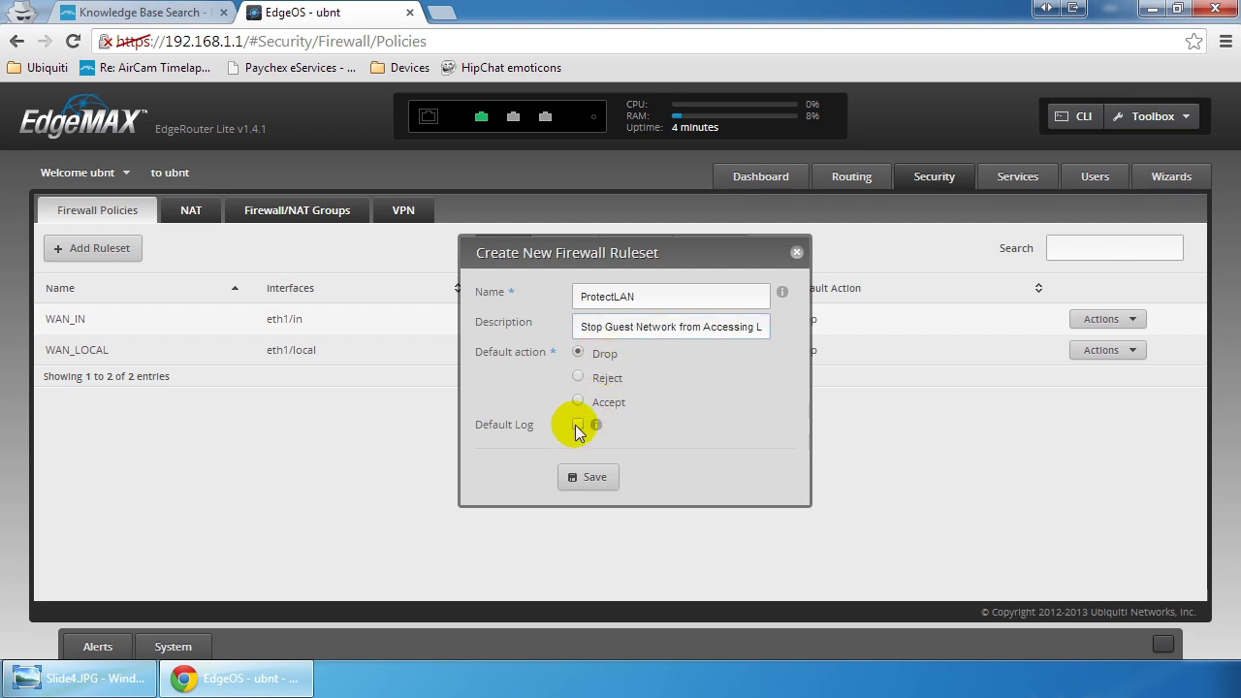
pyautogui.click(593, 481)
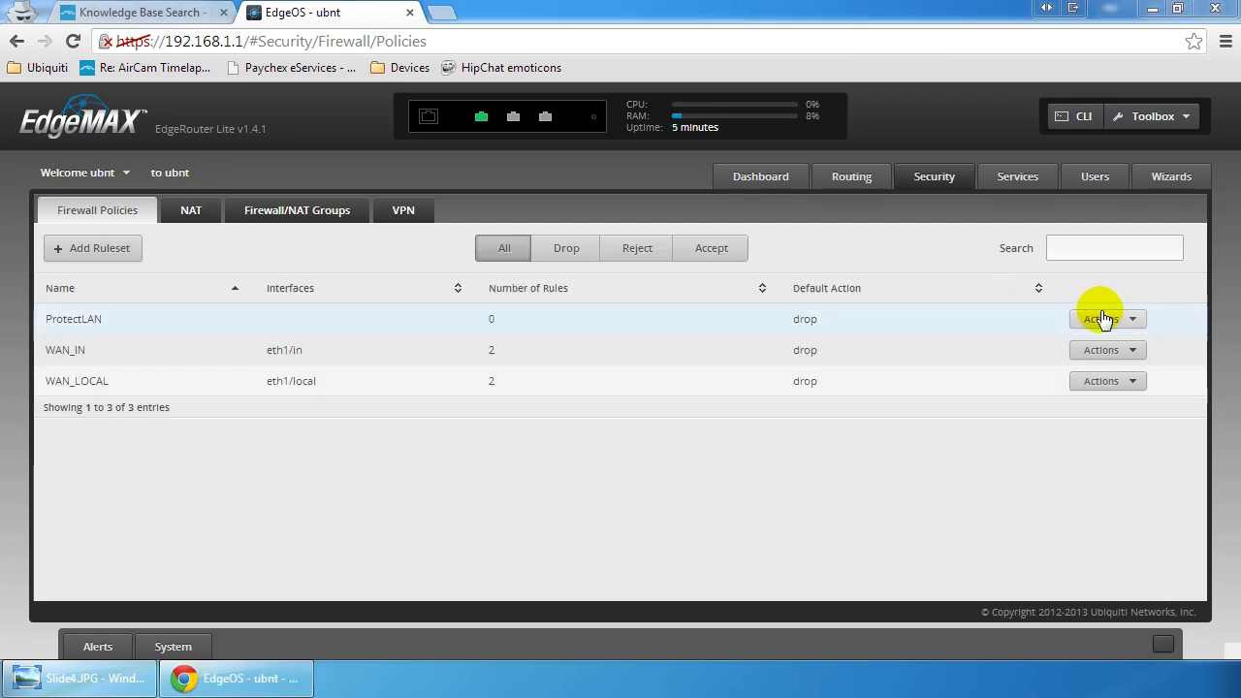
# Step: Add a ProtectLAN rule named Inform that accepts TCP traffic
pyautogui.click(1101, 319)
pyautogui.click(1112, 336)
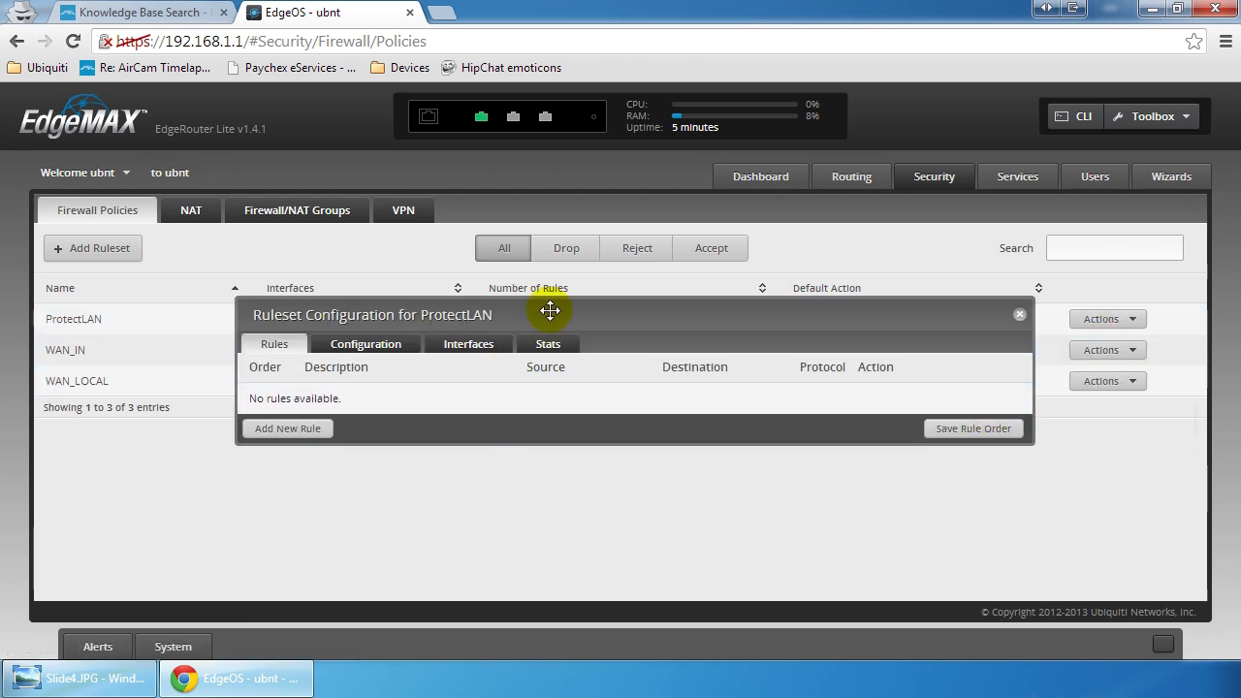
pyautogui.click(301, 432)
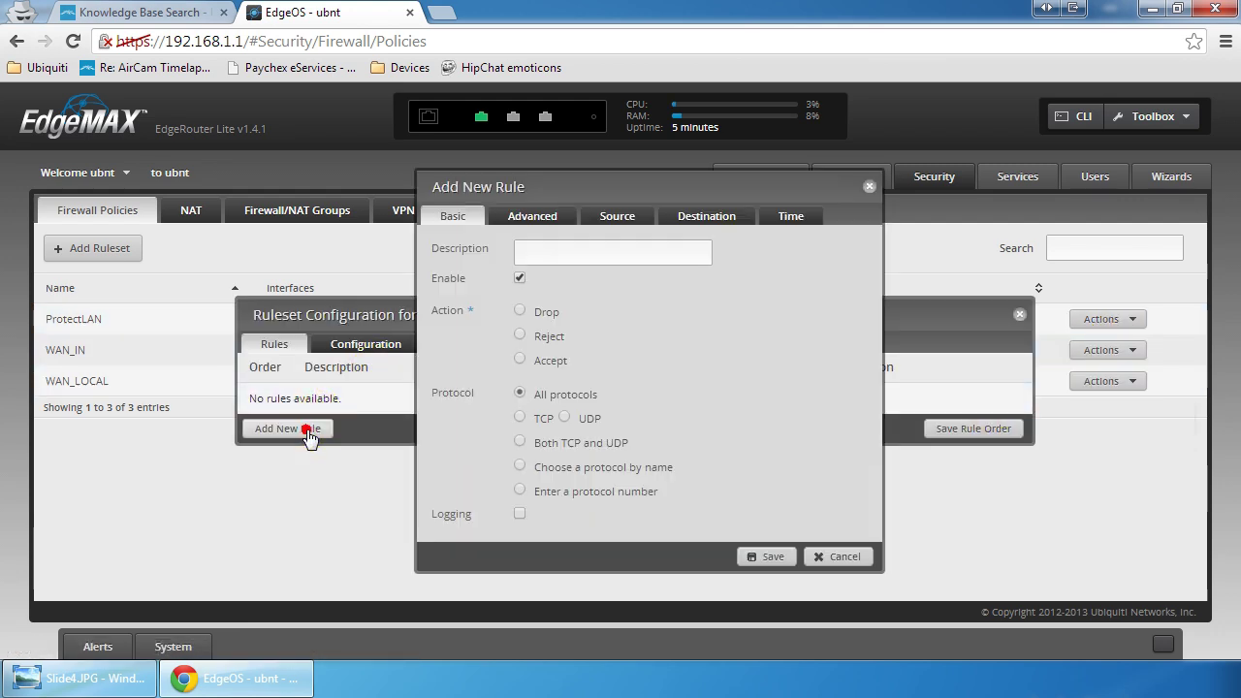
pyautogui.click(582, 255)
pyautogui.click(583, 255)
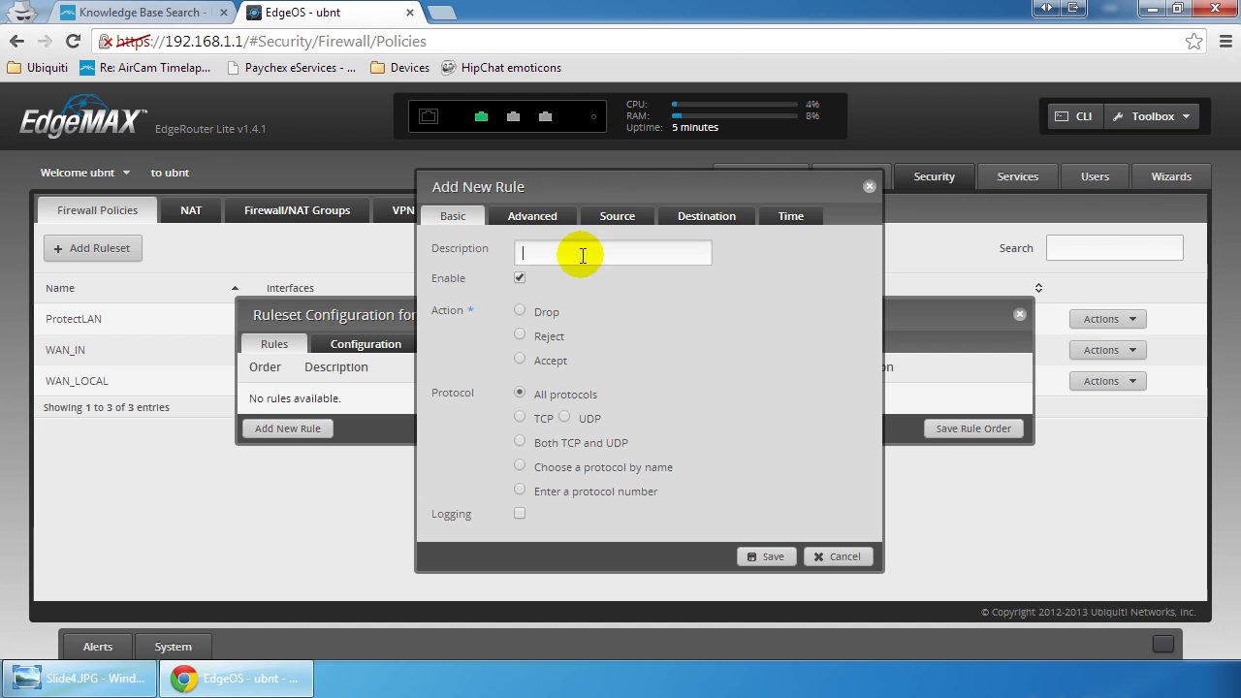
pyautogui.write('Inform')
pyautogui.click(583, 255)
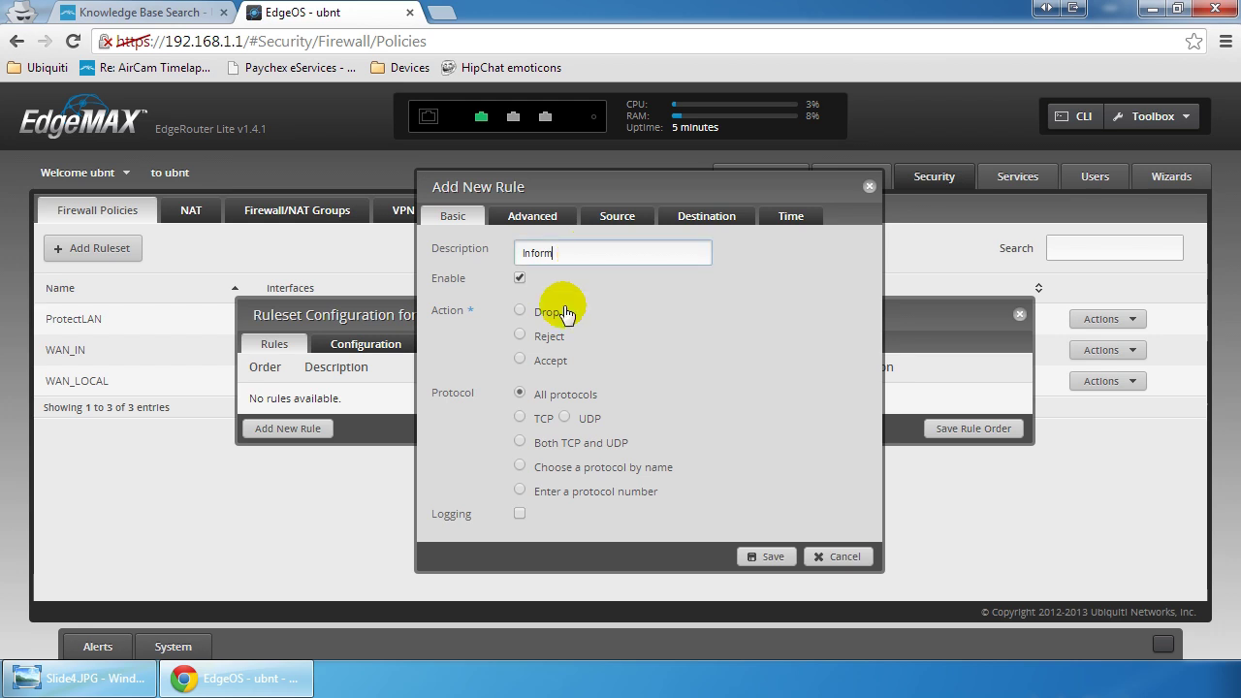
pyautogui.click(520, 360)
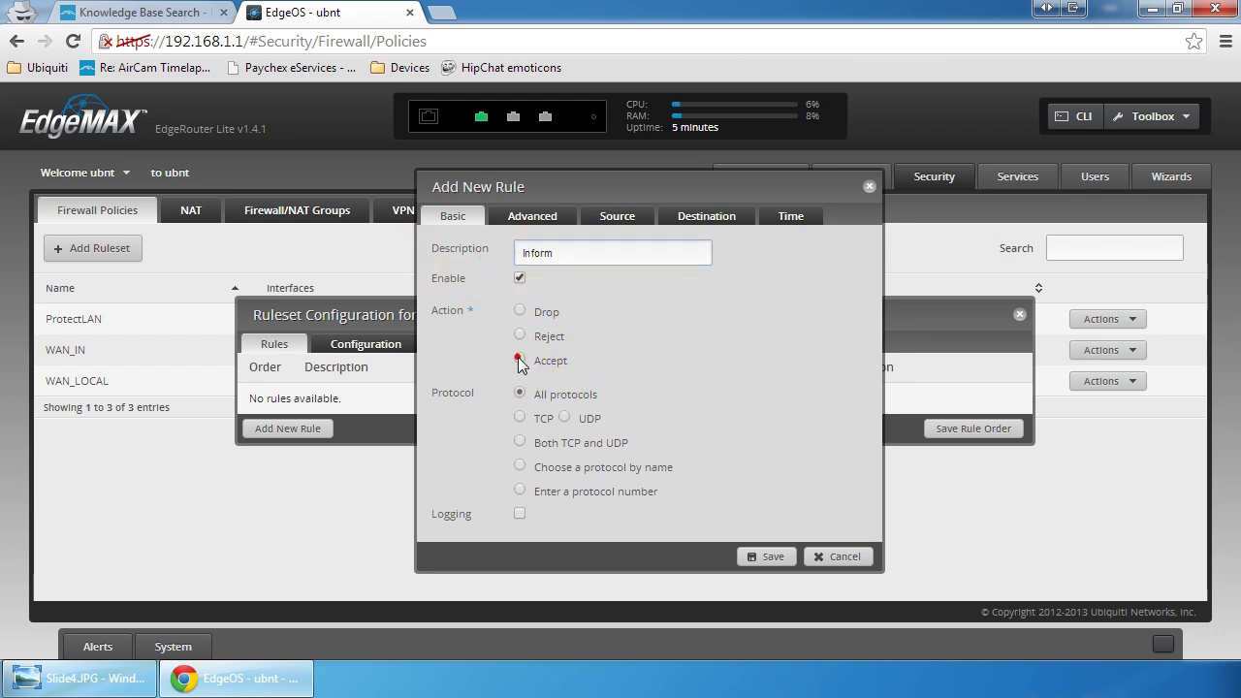
pyautogui.click(520, 419)
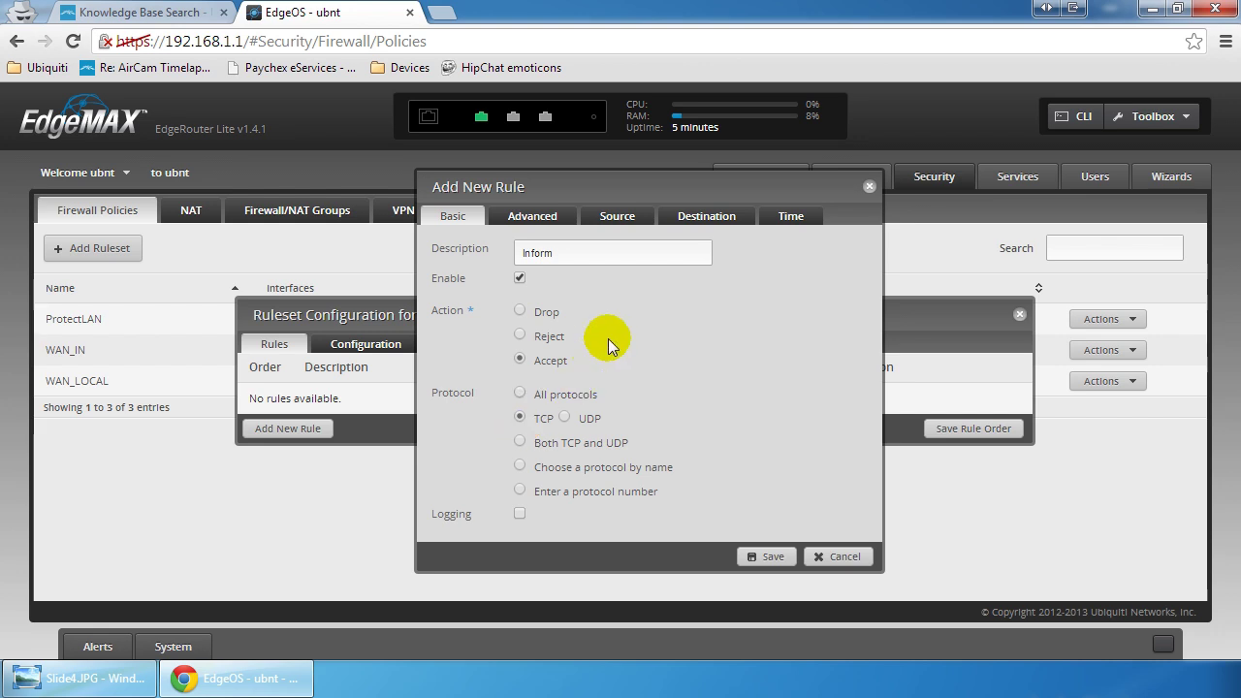
# Step: Set the Inform rule's destination to 192.168.1.2/24, port 8080
pyautogui.click(704, 217)
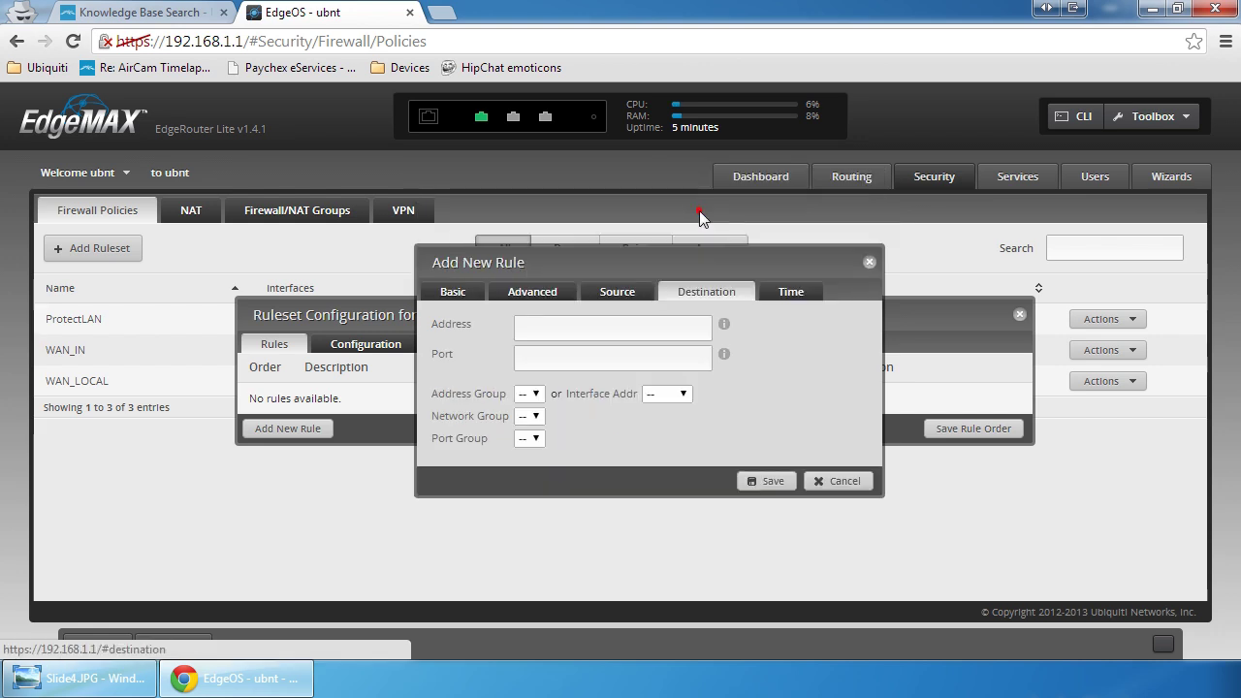
pyautogui.click(607, 327)
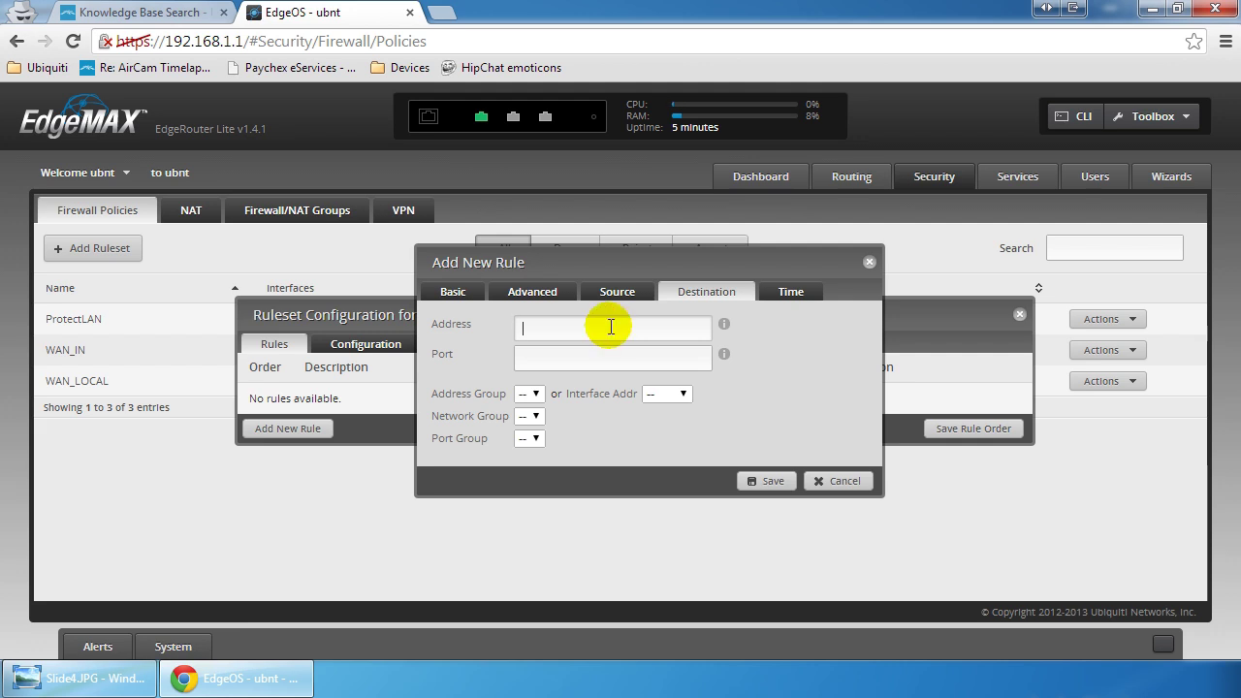
pyautogui.write('192.1')
pyautogui.write('68.1.2/24')
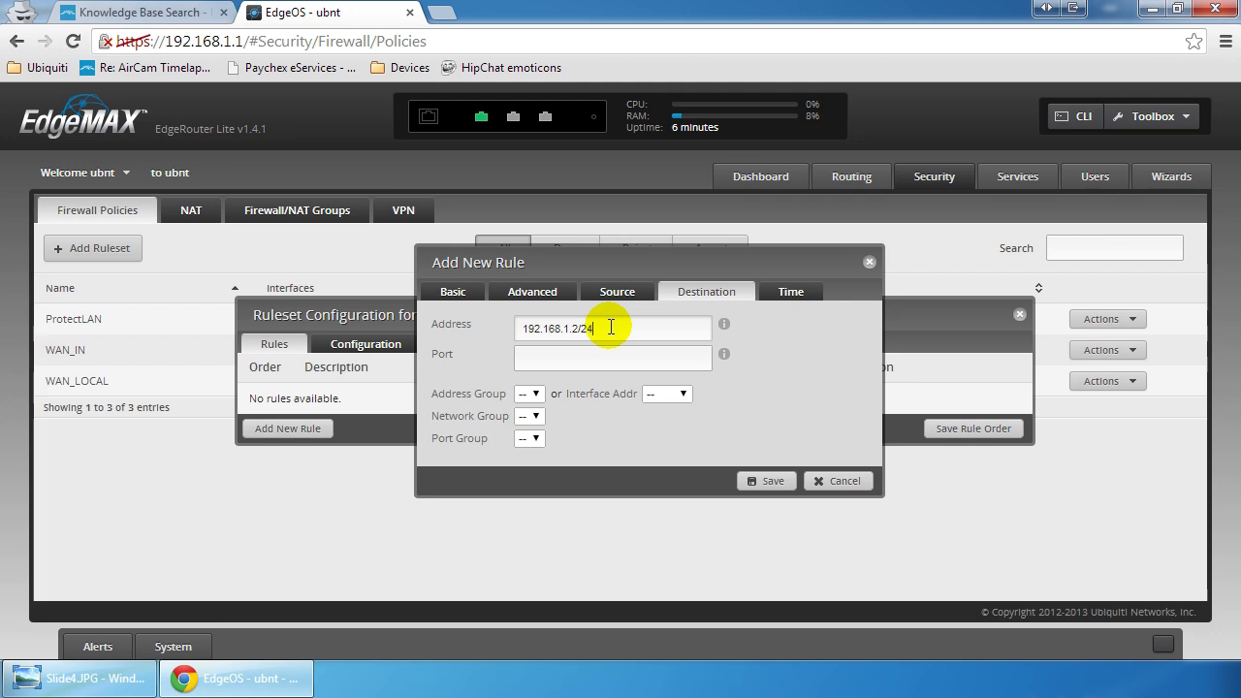
pyautogui.click(607, 357)
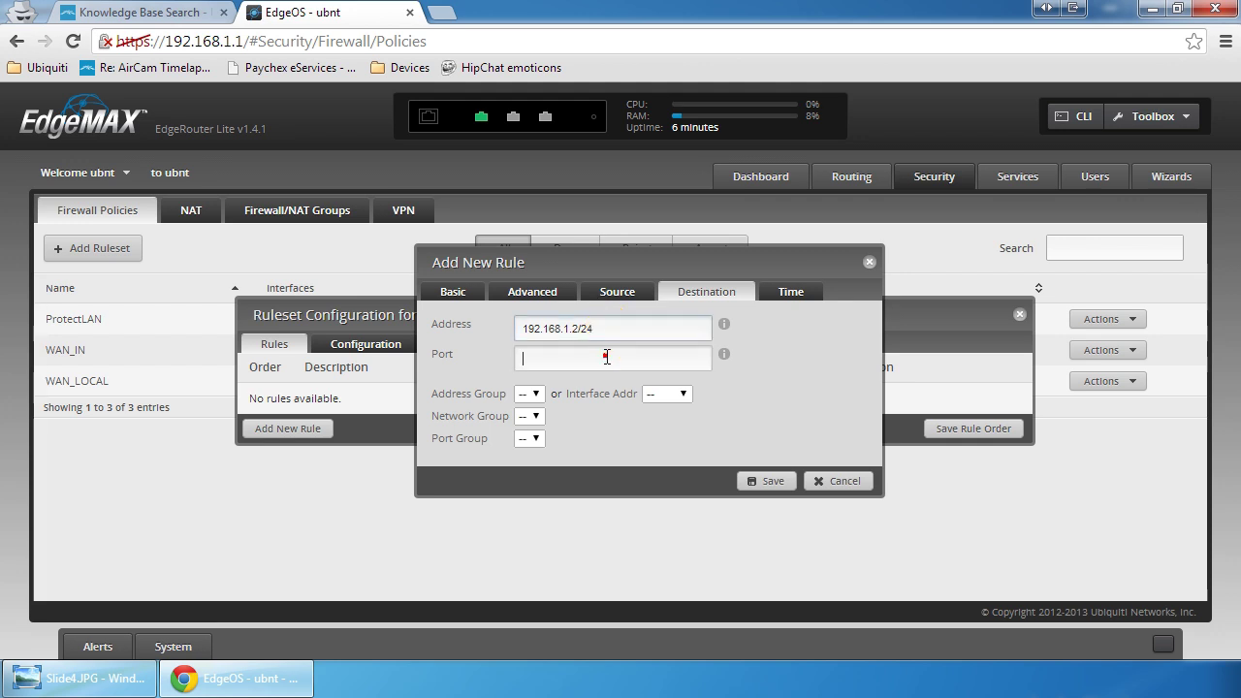
pyautogui.write('8080')
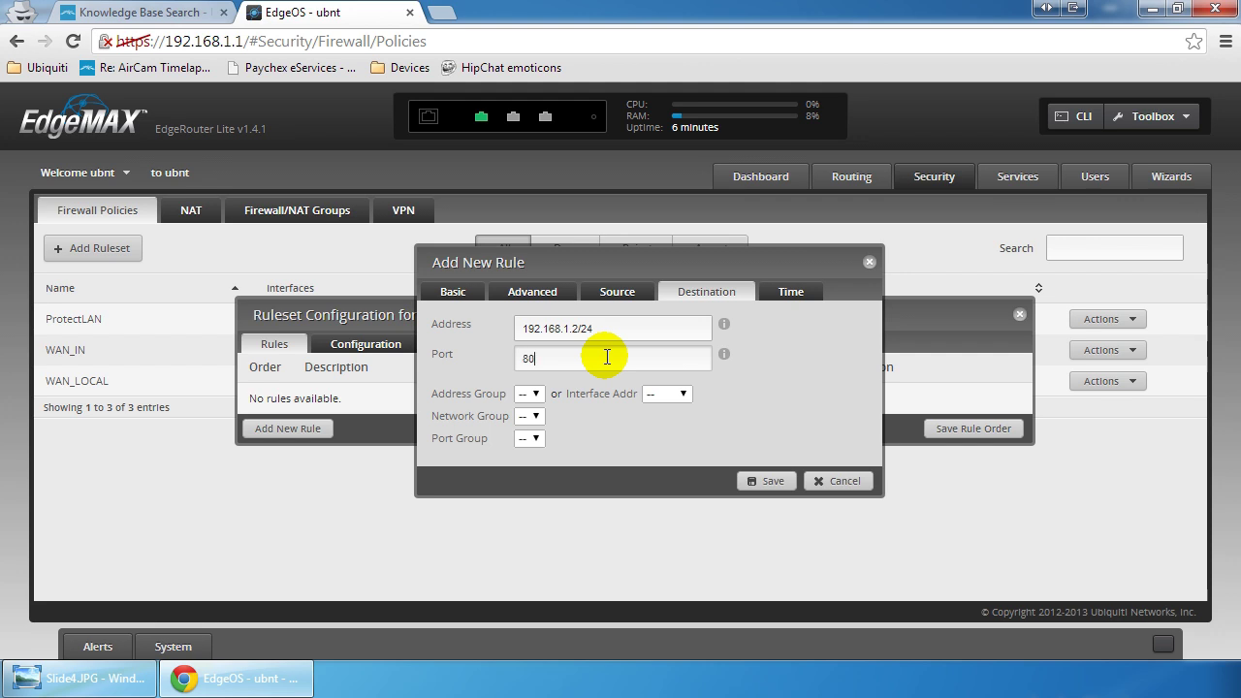
pyautogui.click(460, 295)
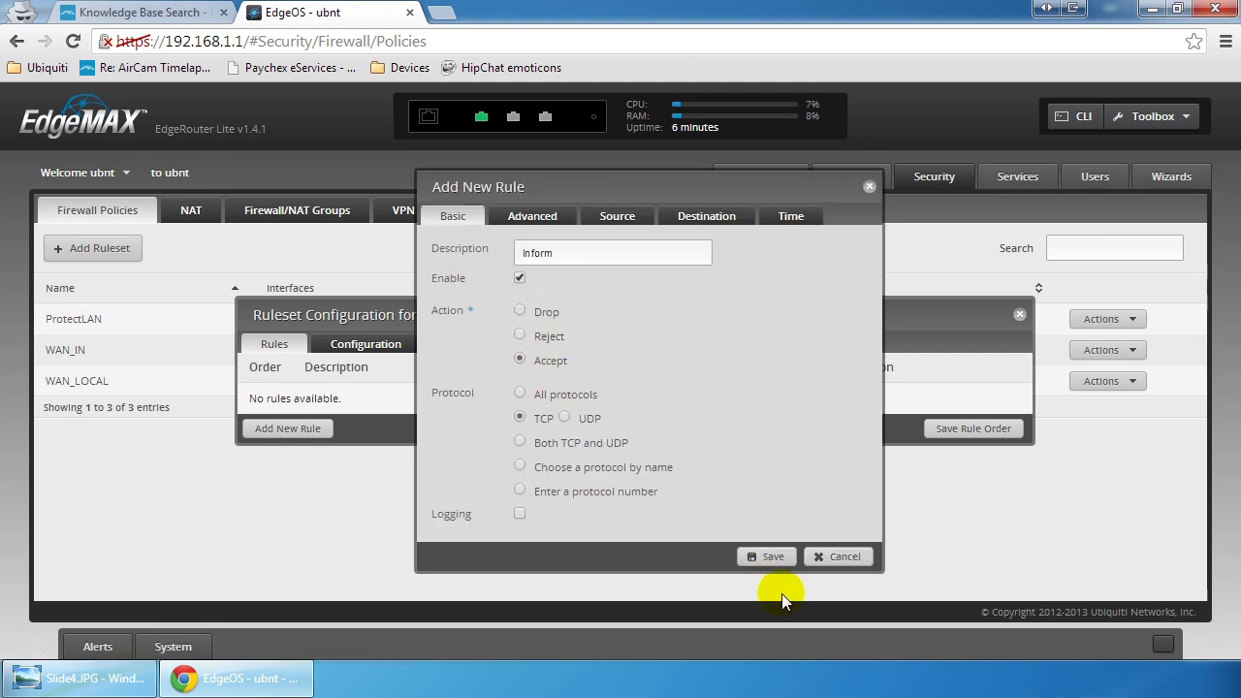
# Step: Save the Inform rule, then assign ProtectLAN to eth0 direction in and save the ruleset
pyautogui.click(766, 559)
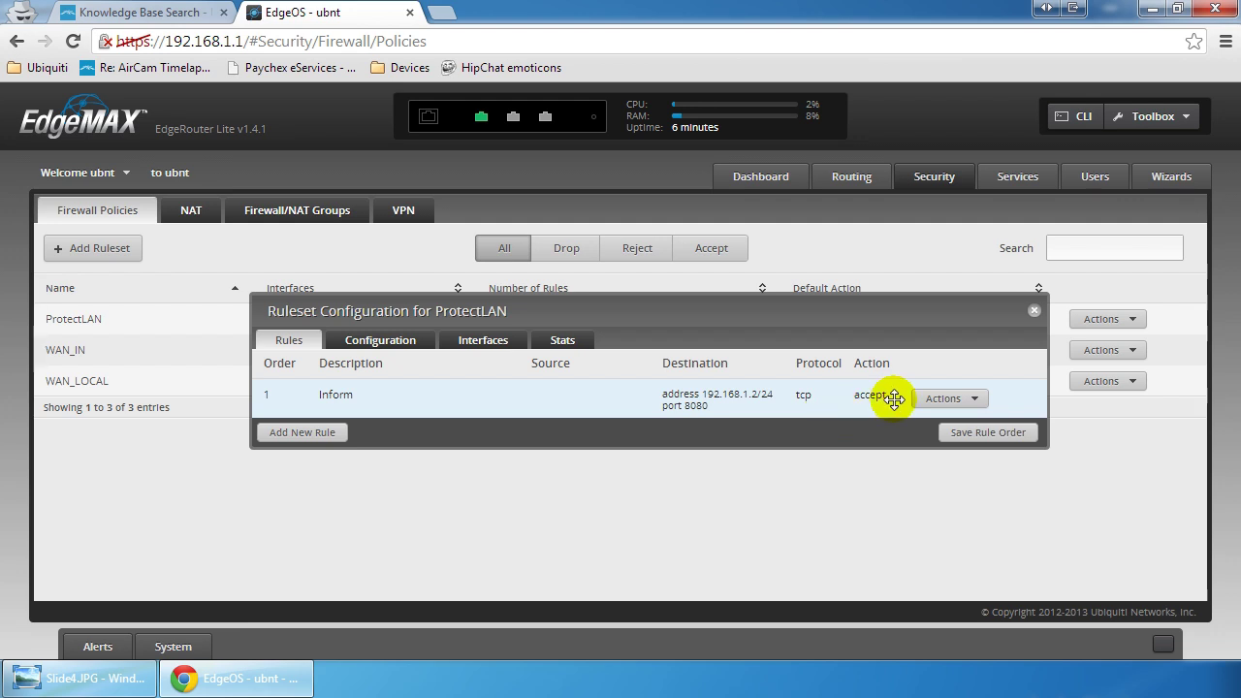
pyautogui.click(505, 349)
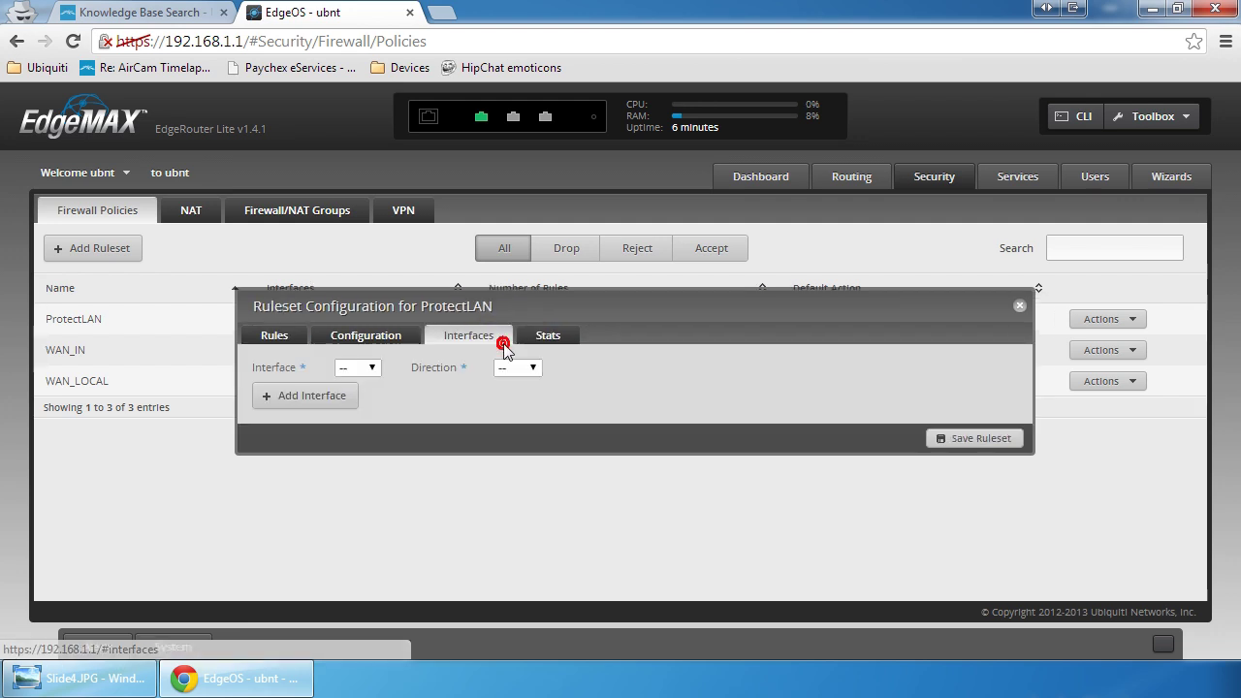
pyautogui.click(347, 368)
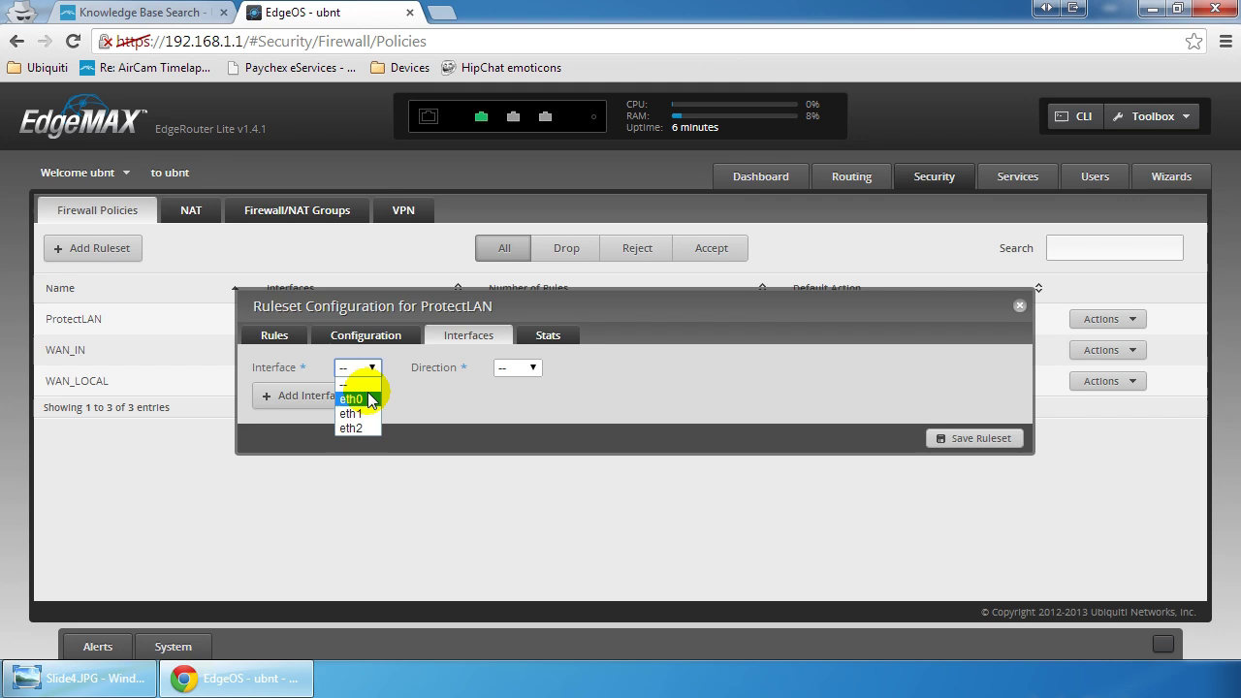
pyautogui.click(369, 399)
pyautogui.click(503, 374)
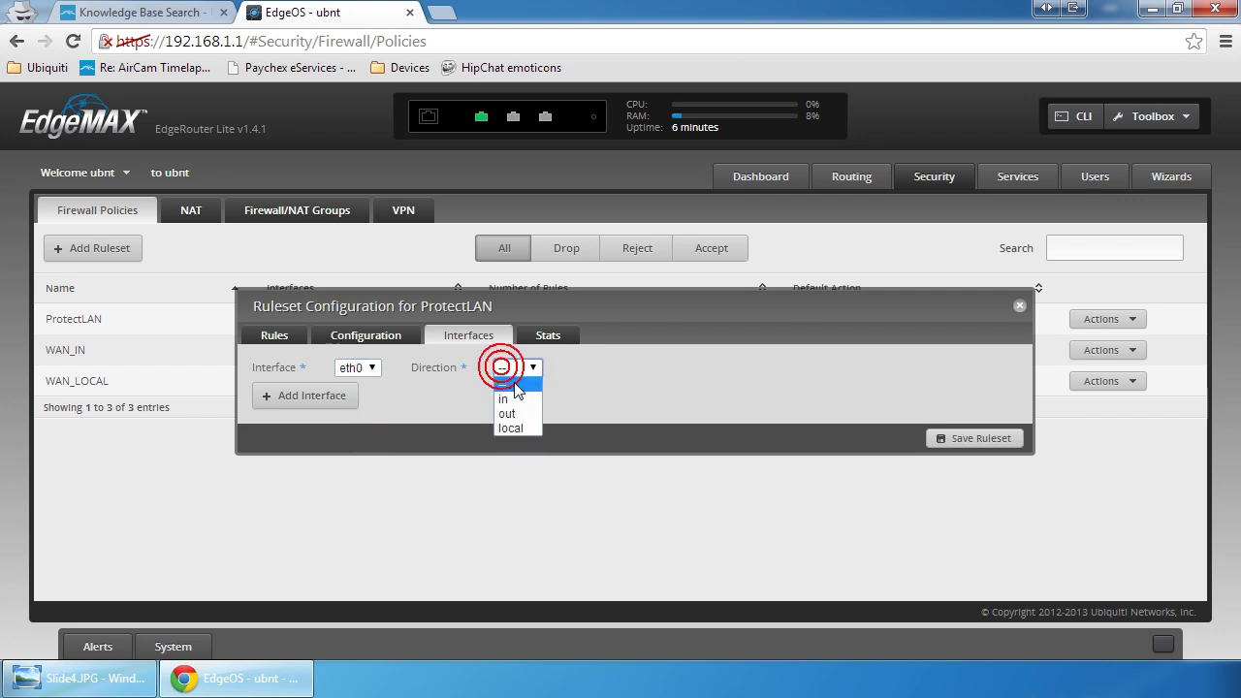
pyautogui.click(517, 400)
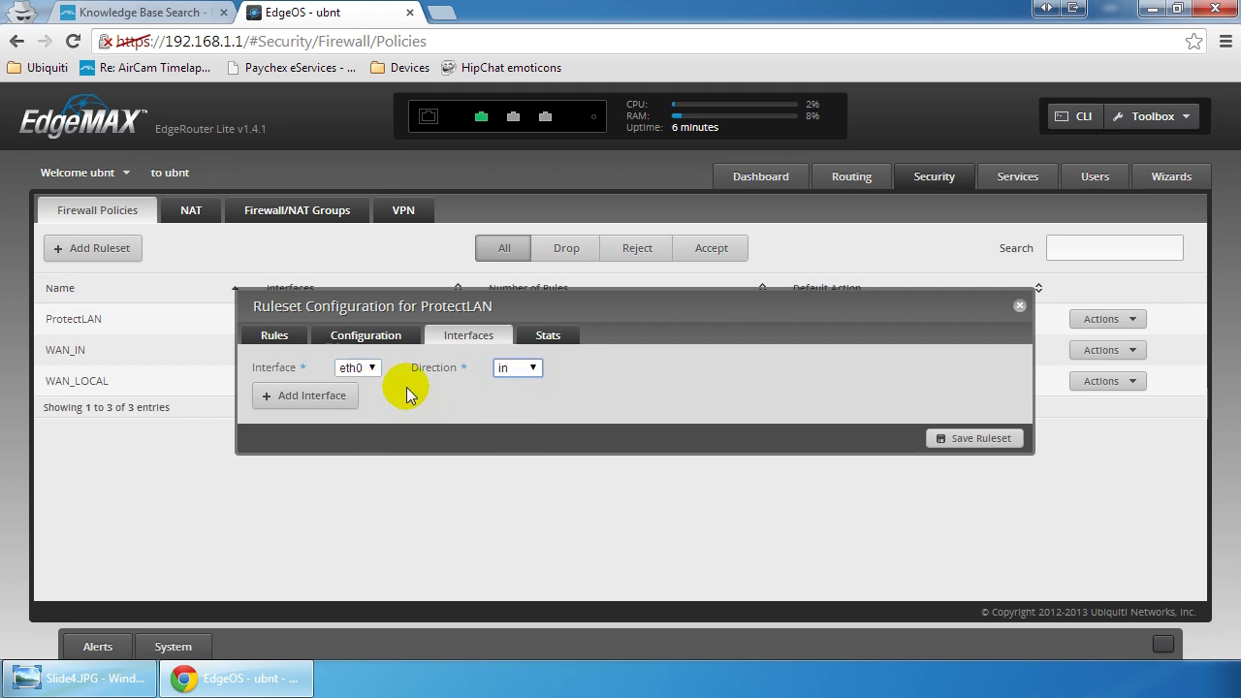
pyautogui.click(975, 440)
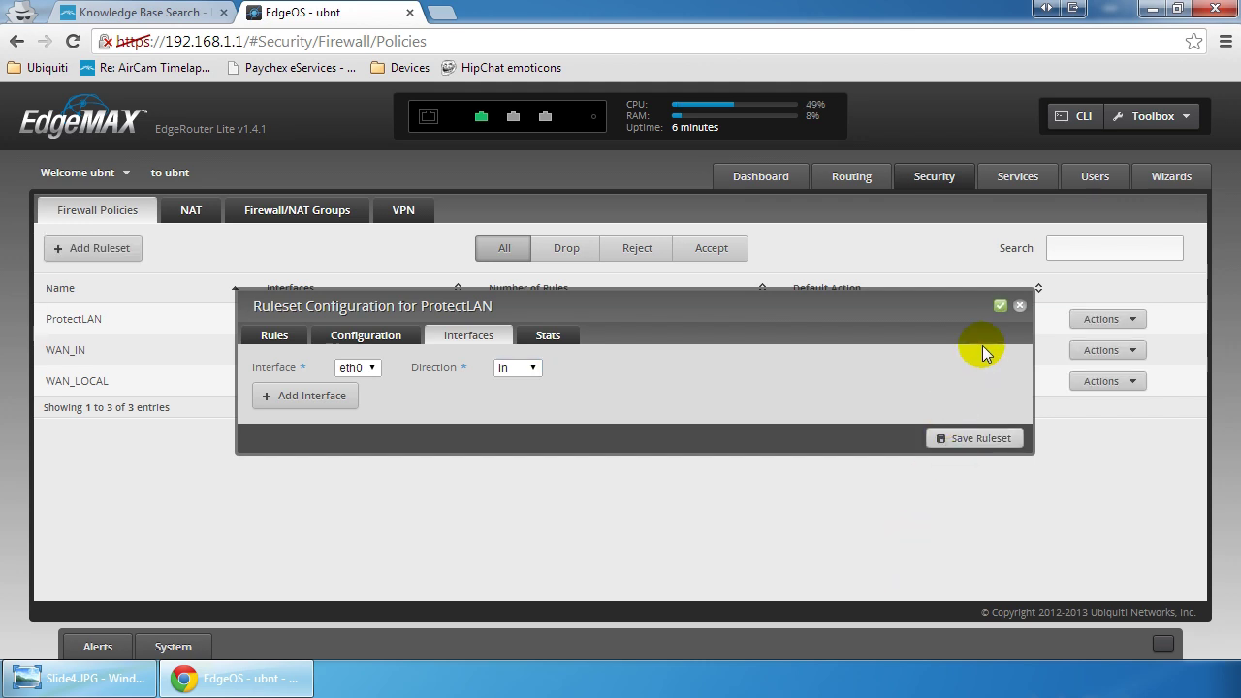
# Step: Reopen ProtectLAN's configuration to confirm the eth0/in assignment and TCP 8080 rule, then close it
pyautogui.click(1016, 306)
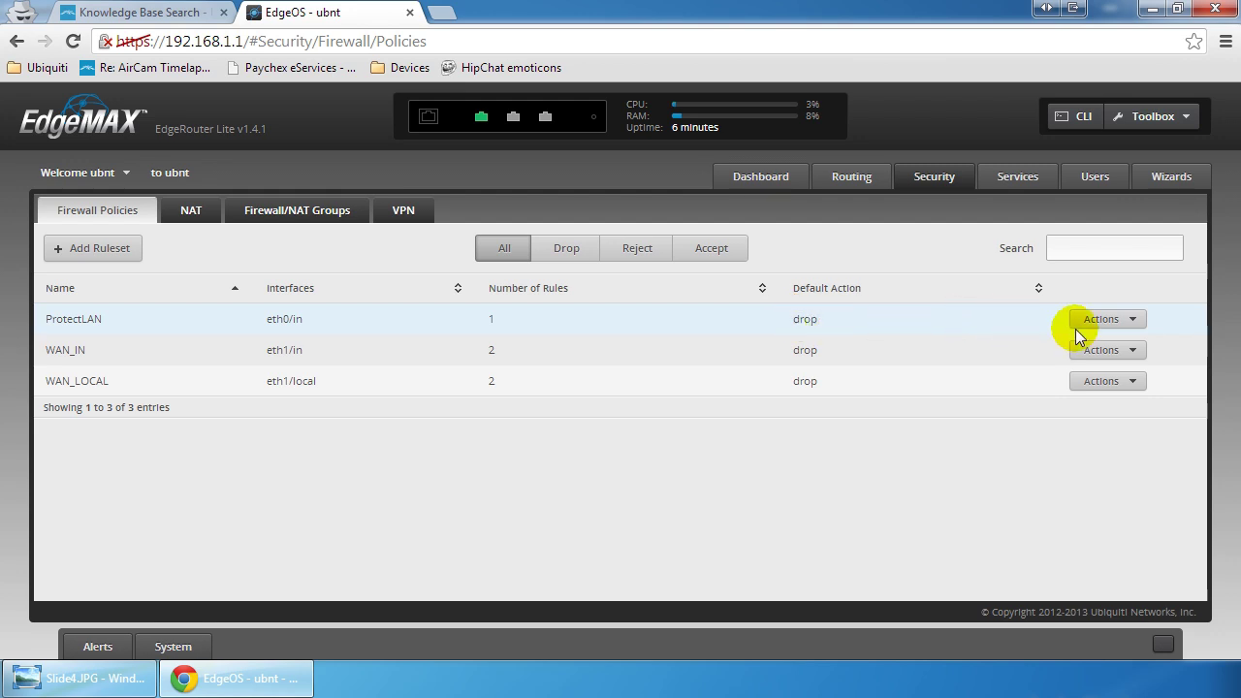
pyautogui.click(1103, 319)
pyautogui.click(1117, 338)
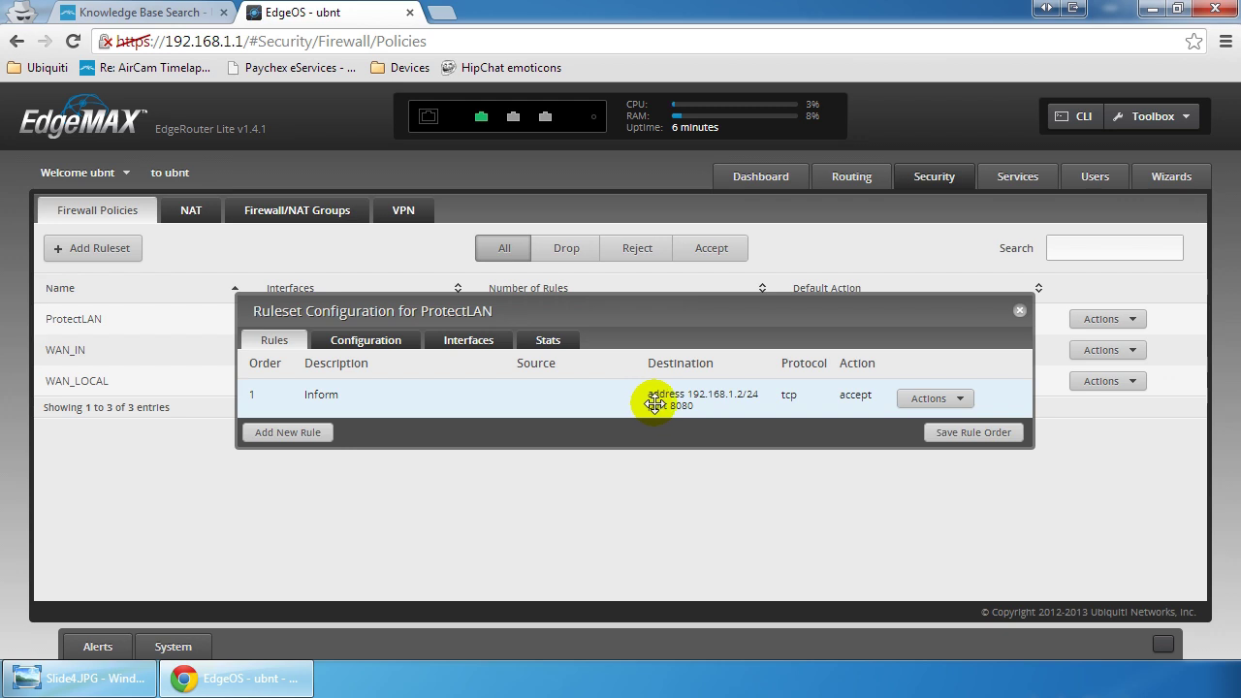
pyautogui.click(1018, 310)
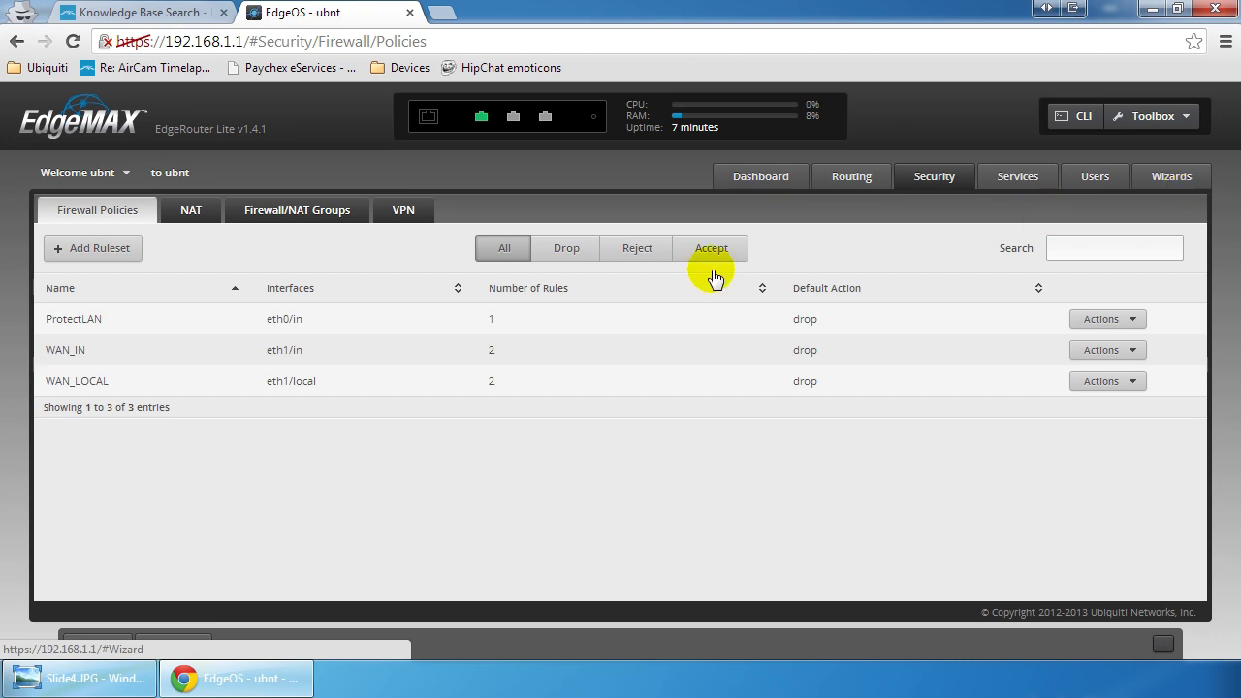
pyautogui.click(192, 211)
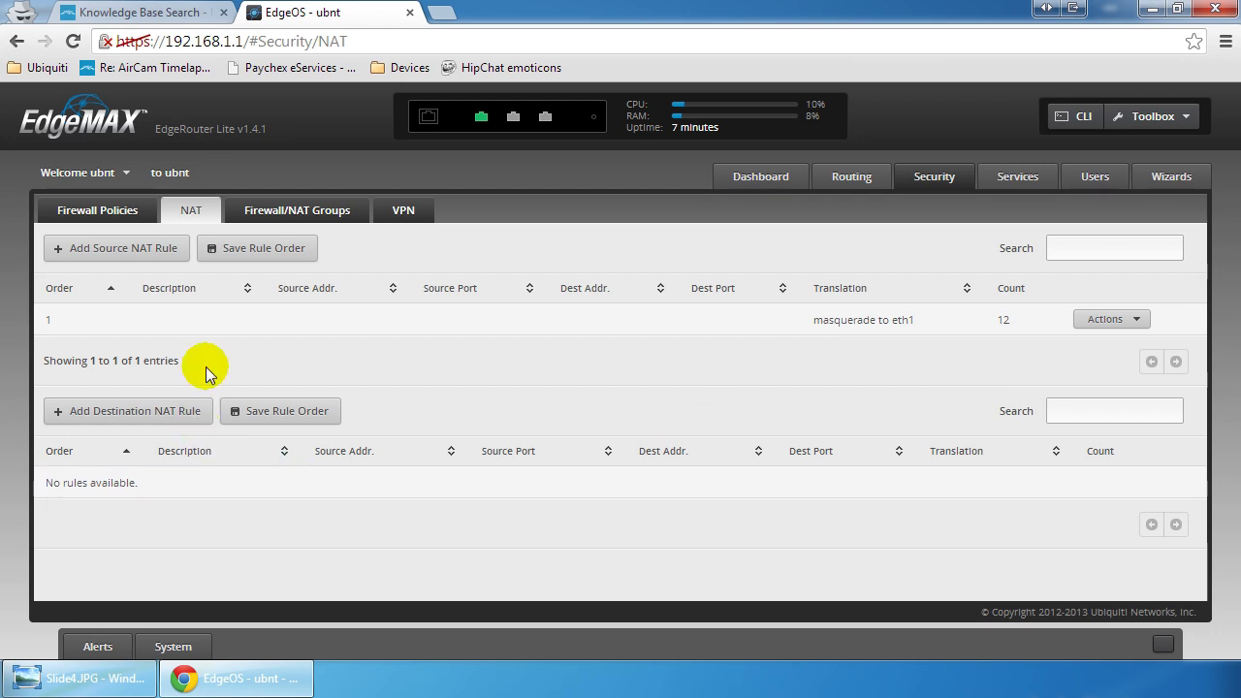
pyautogui.click(125, 210)
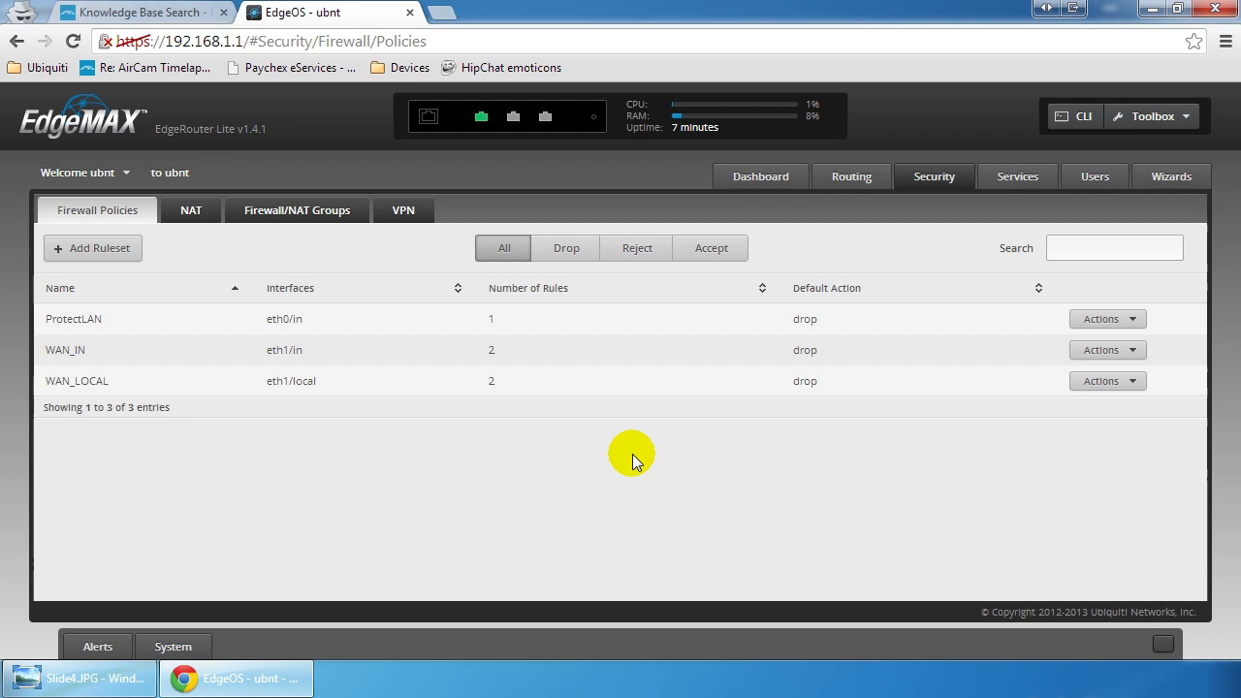
# Step: Review the Dashboard overview, then the list of DHCP servers
pyautogui.click(776, 174)
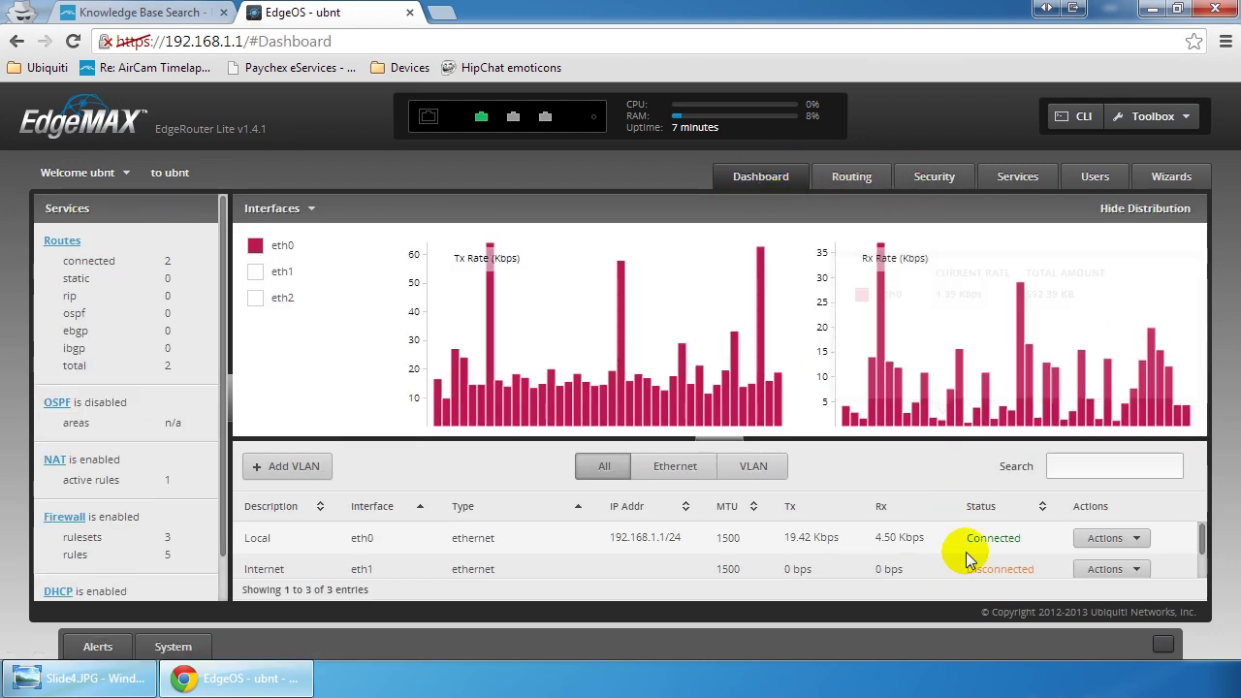
pyautogui.scroll(-1, 963, 541)
pyautogui.scroll(1, 952, 546)
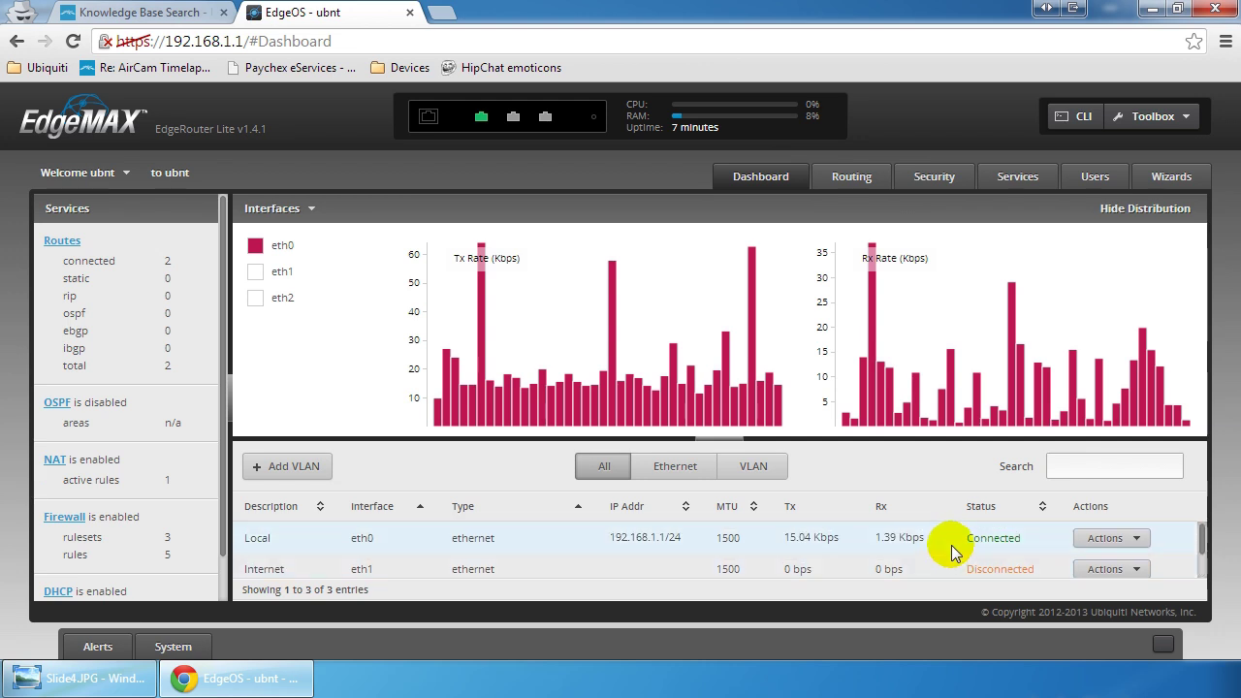
pyautogui.scroll(-1, 952, 546)
pyautogui.scroll(1, 413, 549)
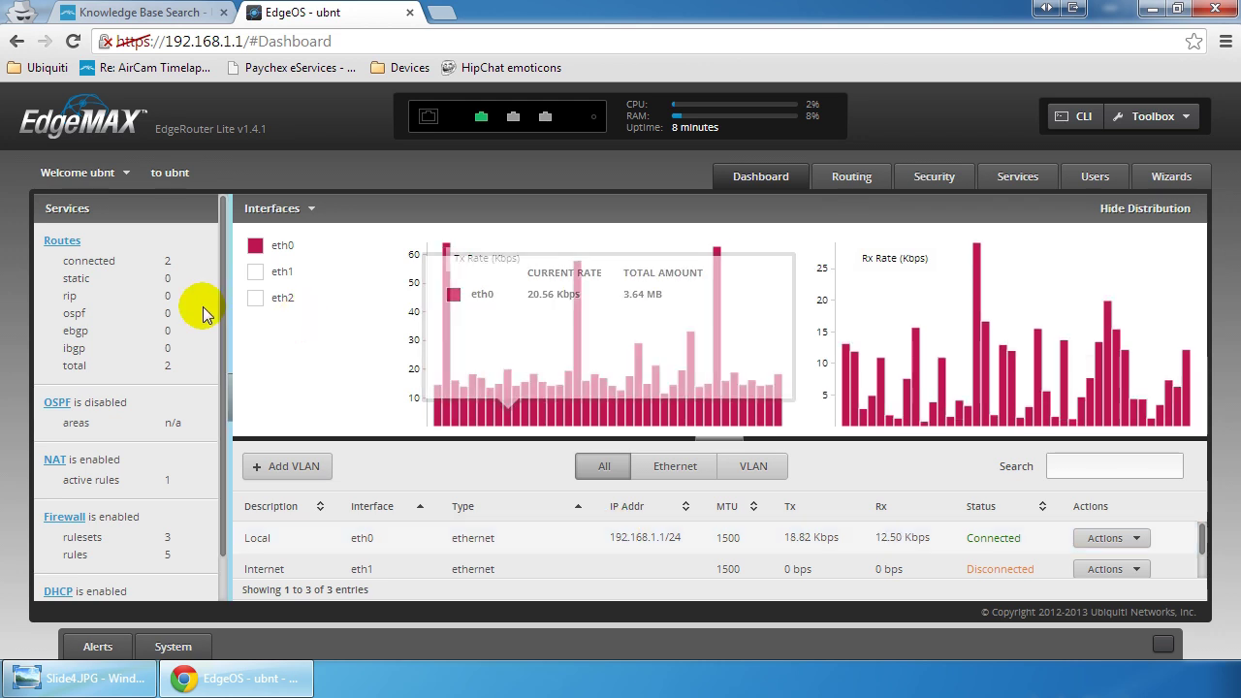
pyautogui.moveTo(222, 325); pyautogui.dragTo(230, 379)
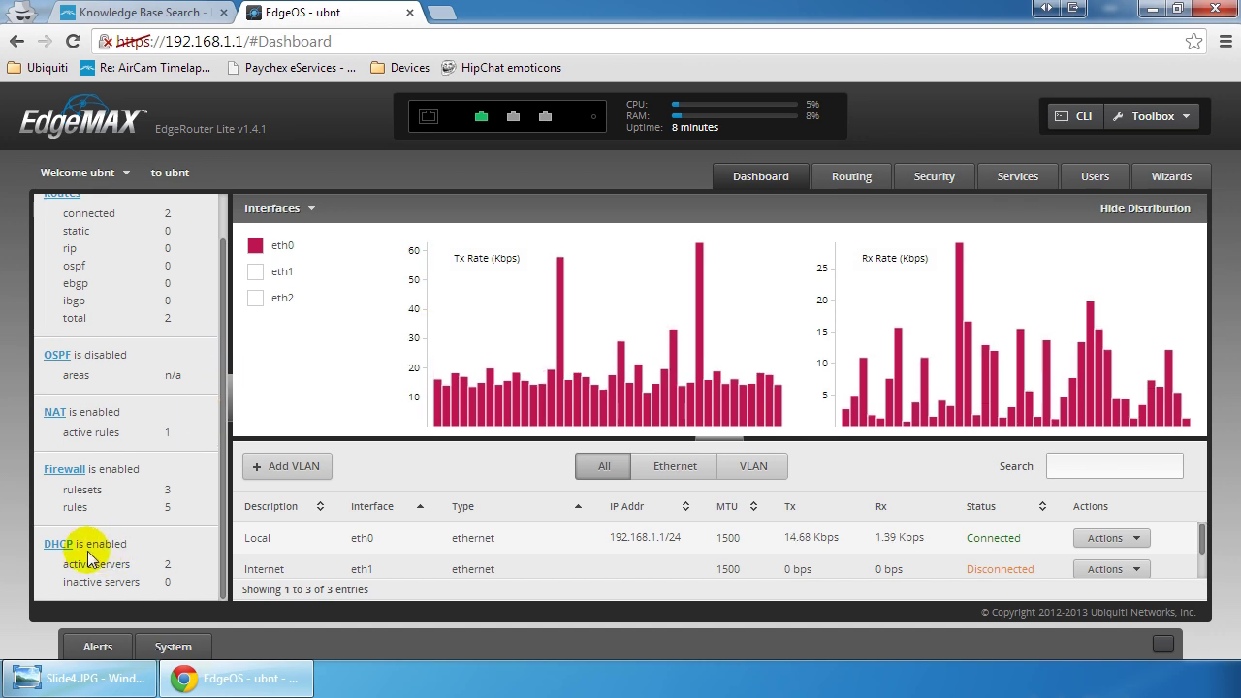
pyautogui.click(56, 543)
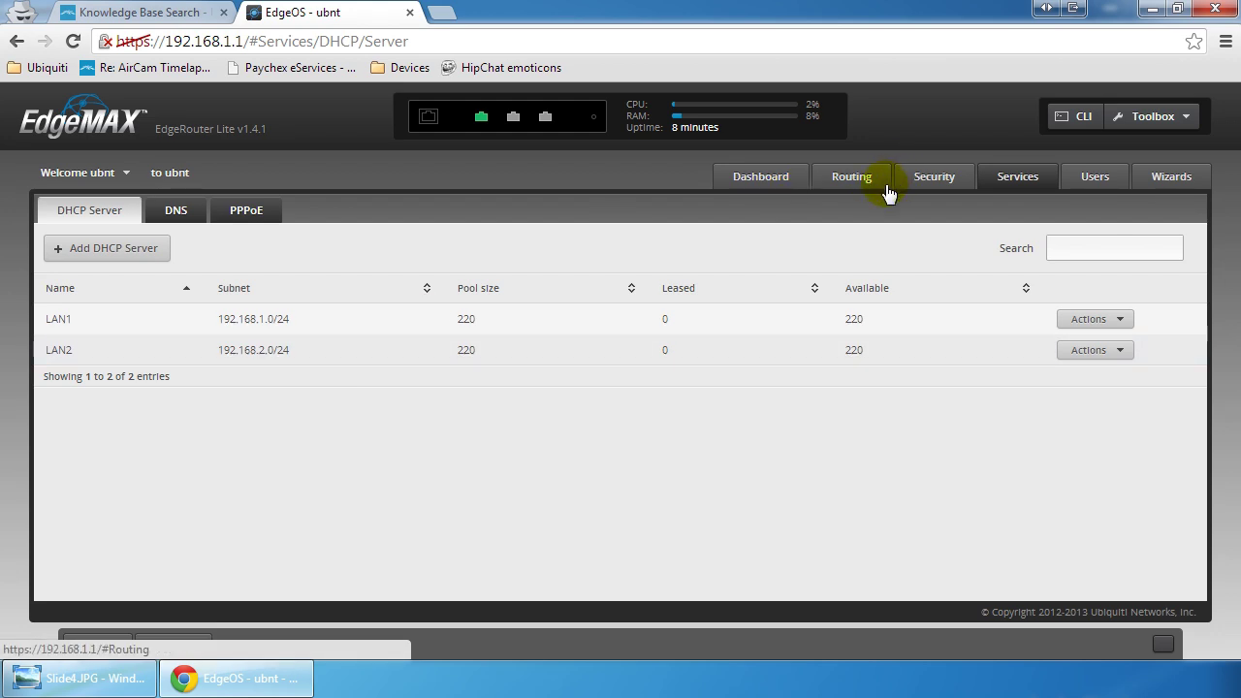
# Step: Back on the Dashboard, view the eth1 Internet interface settings and close without changes
pyautogui.click(758, 178)
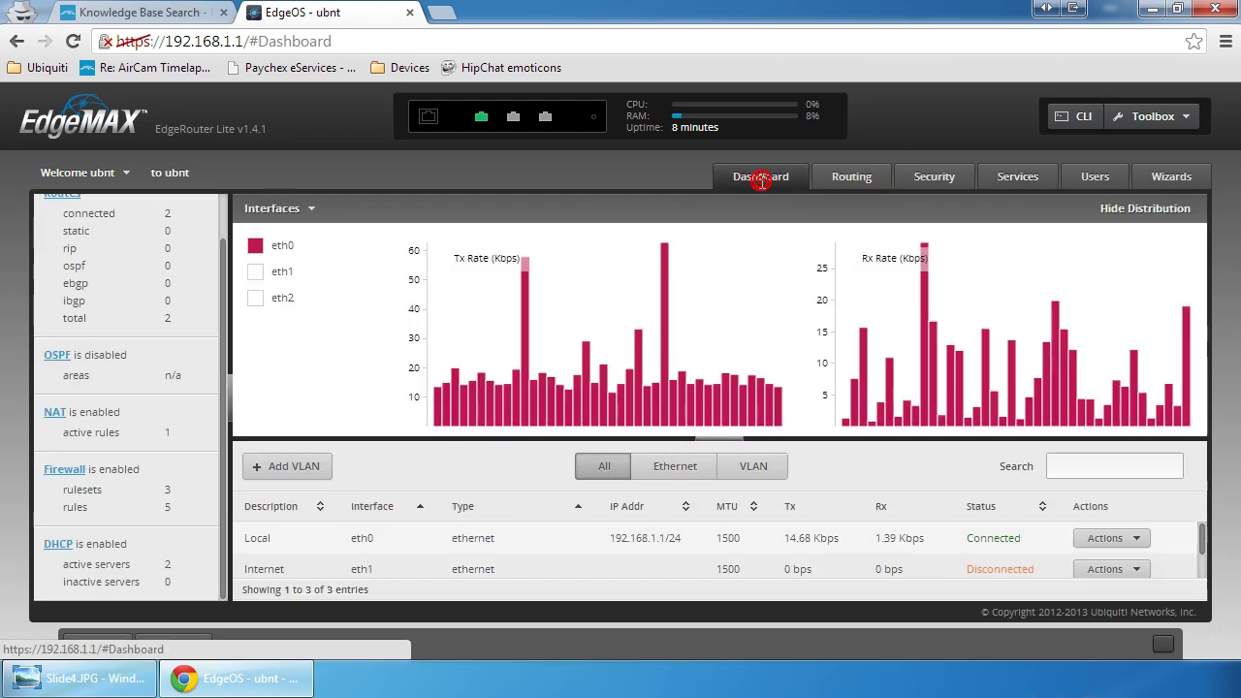
pyautogui.scroll(1, 869, 557)
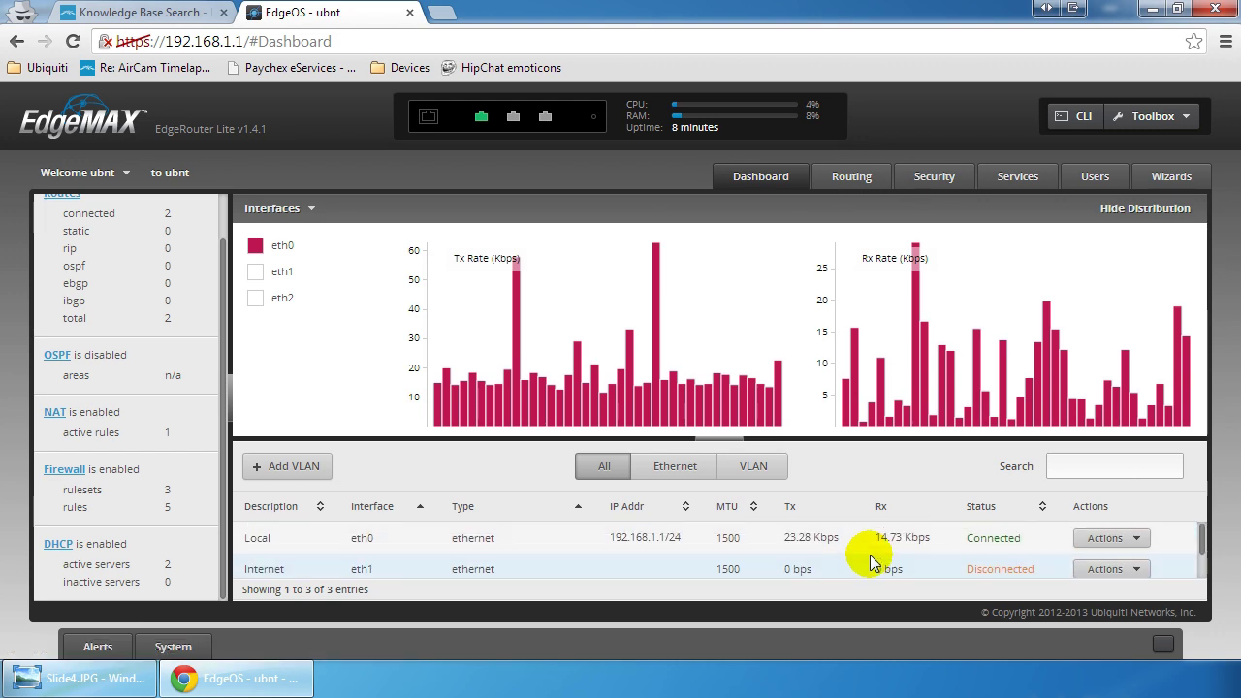
pyautogui.scroll(-1, 870, 558)
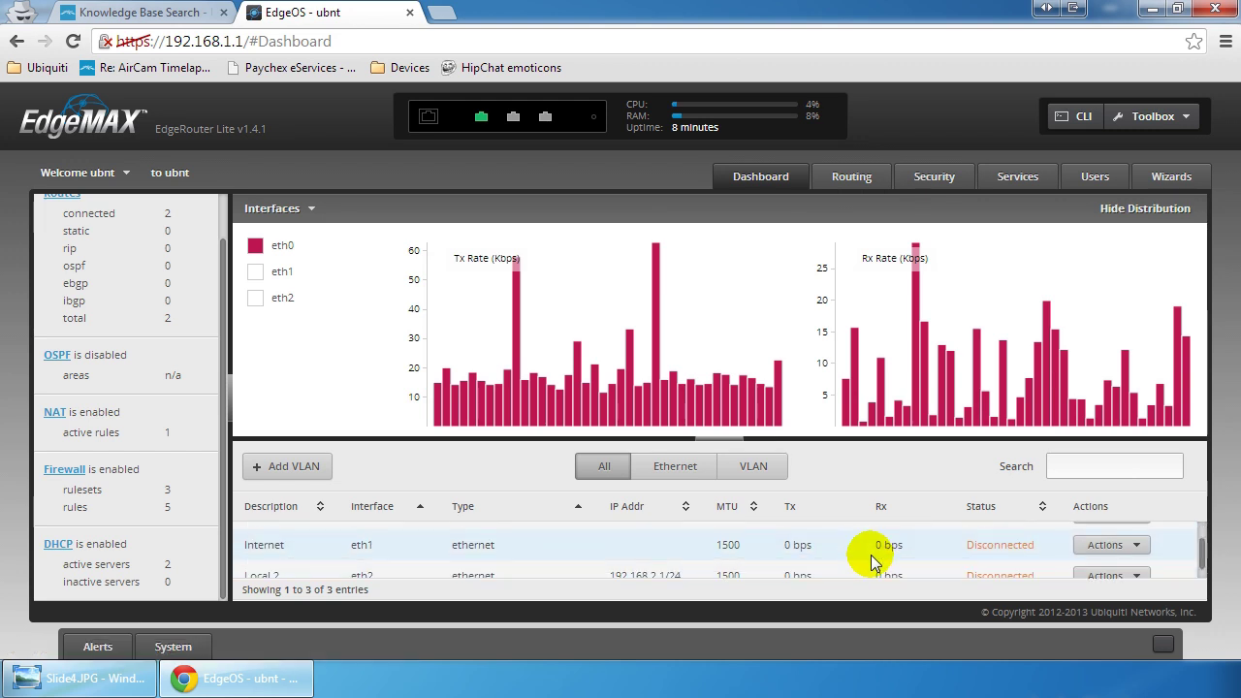
pyautogui.click(1105, 545)
pyautogui.click(1105, 567)
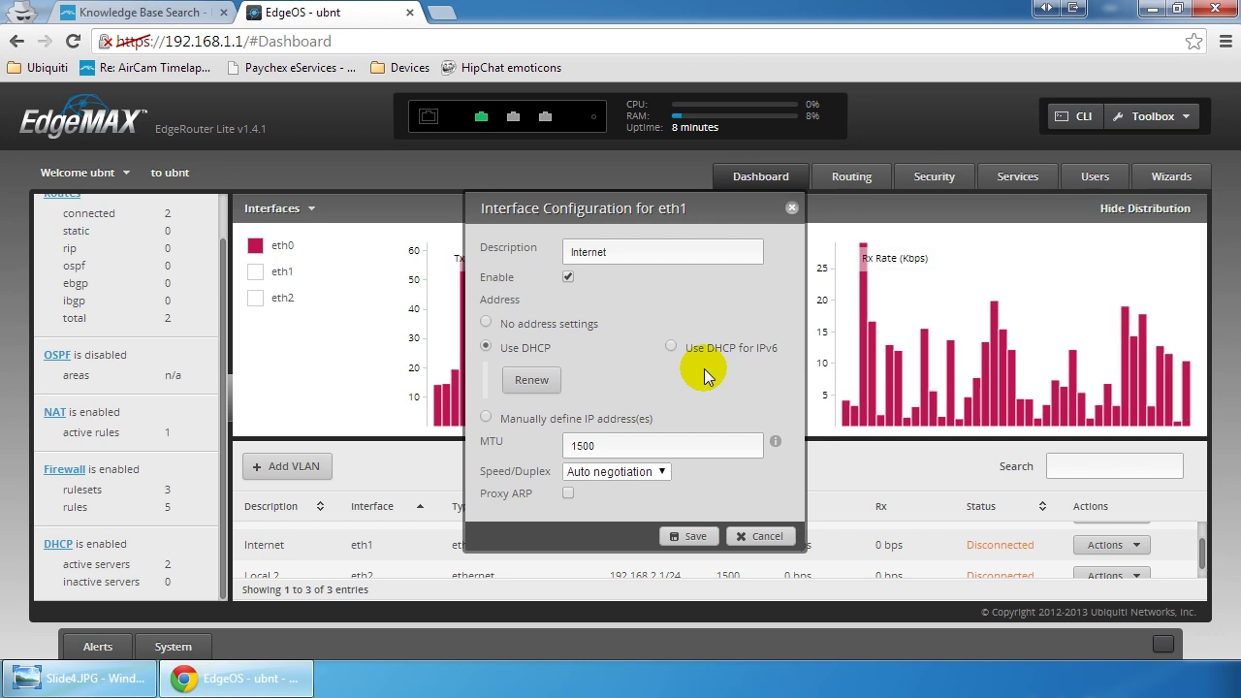
pyautogui.click(791, 207)
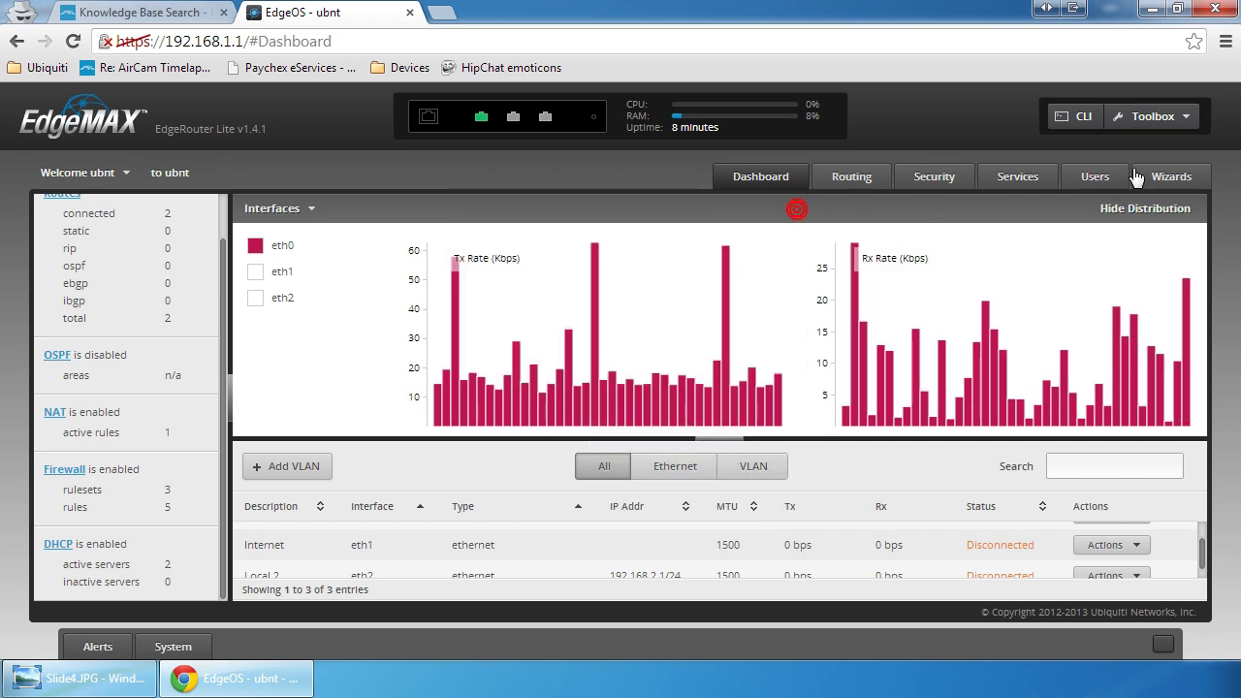
# Step: Launch the WAN+2LAN setup wizard and read its configuration-changed lock message
pyautogui.click(1162, 177)
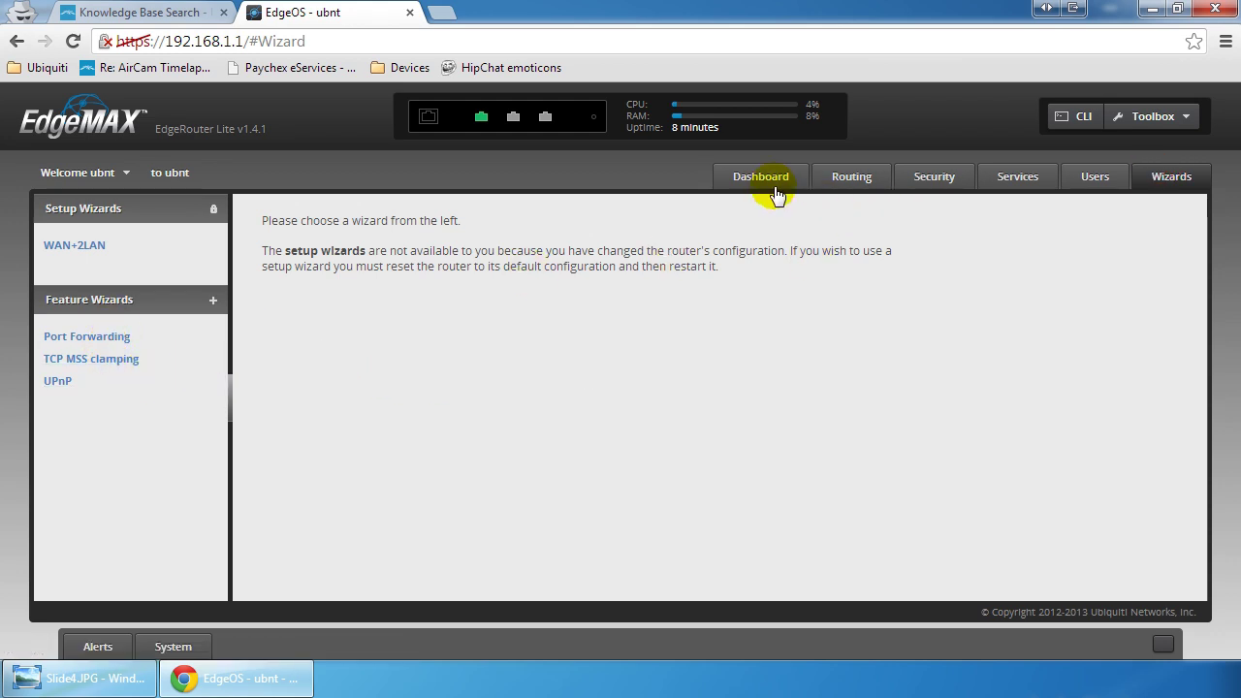
pyautogui.click(72, 245)
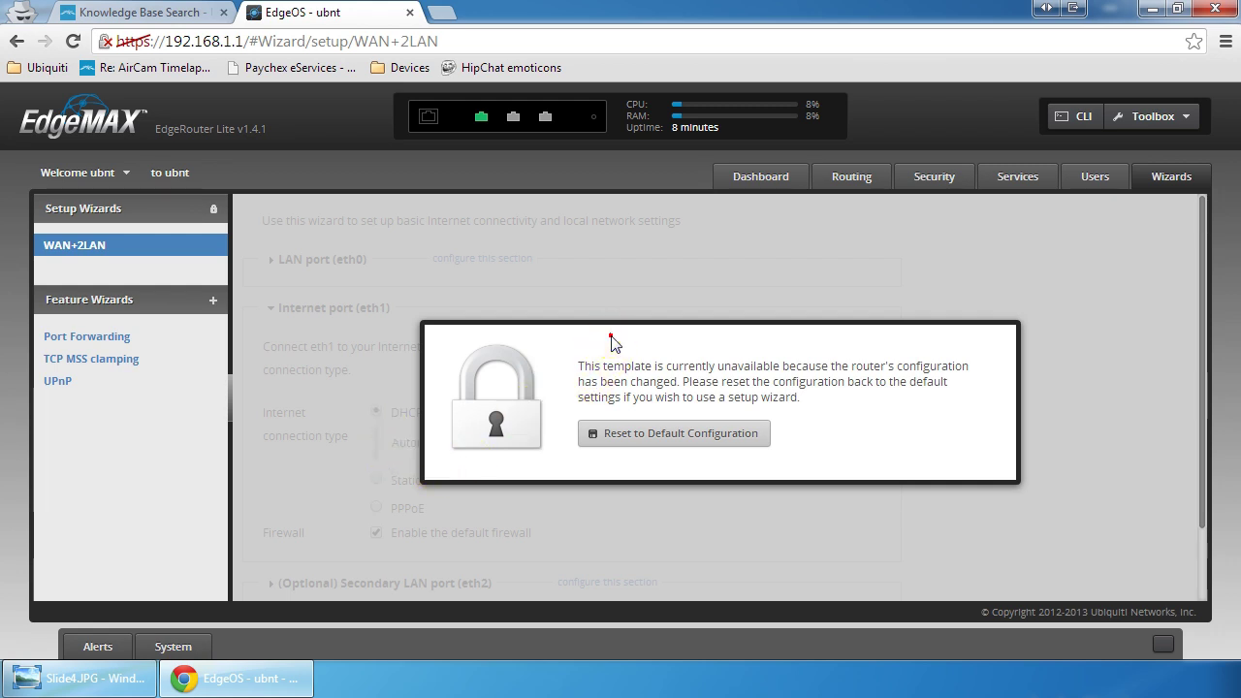
pyautogui.moveTo(610, 336); pyautogui.dragTo(714, 353)
pyautogui.click(737, 373)
# Step: Return to the Dashboard and scroll to the interface table showing eth2 Local 2
pyautogui.click(739, 180)
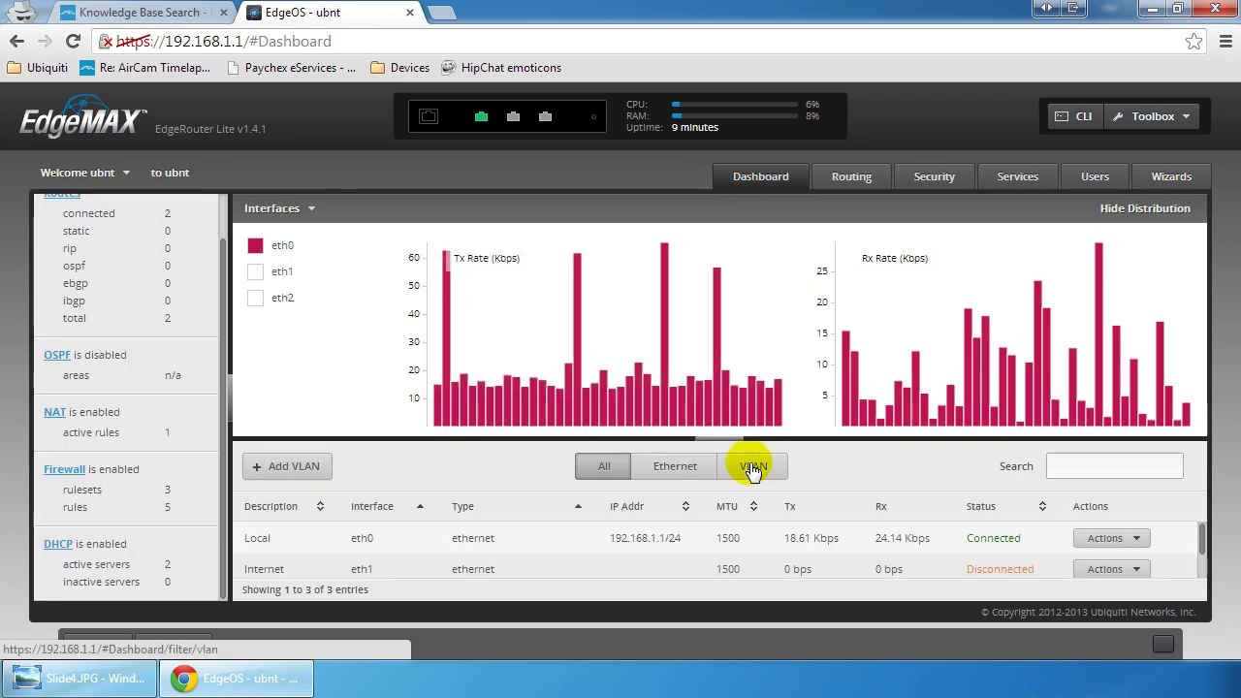
pyautogui.scroll(-1, 922, 542)
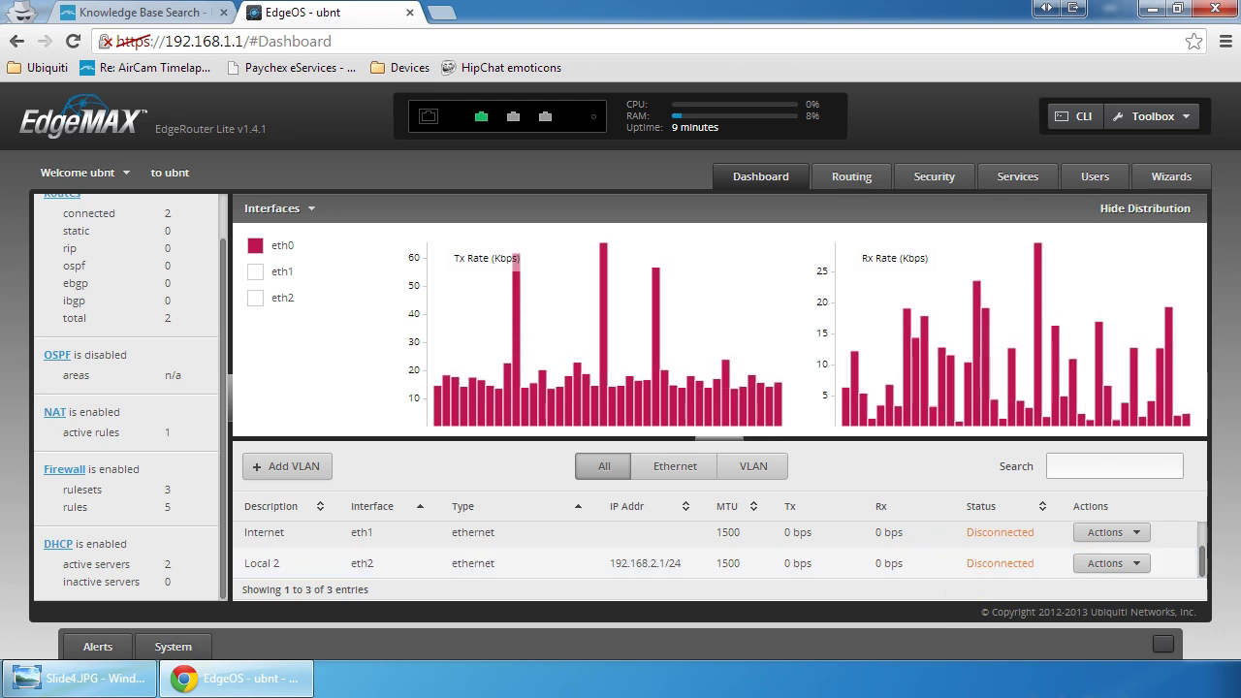
# Step: Bring up the slides in Photo Viewer and advance to the '#3 Controller Installation' slide
pyautogui.click(68, 676)
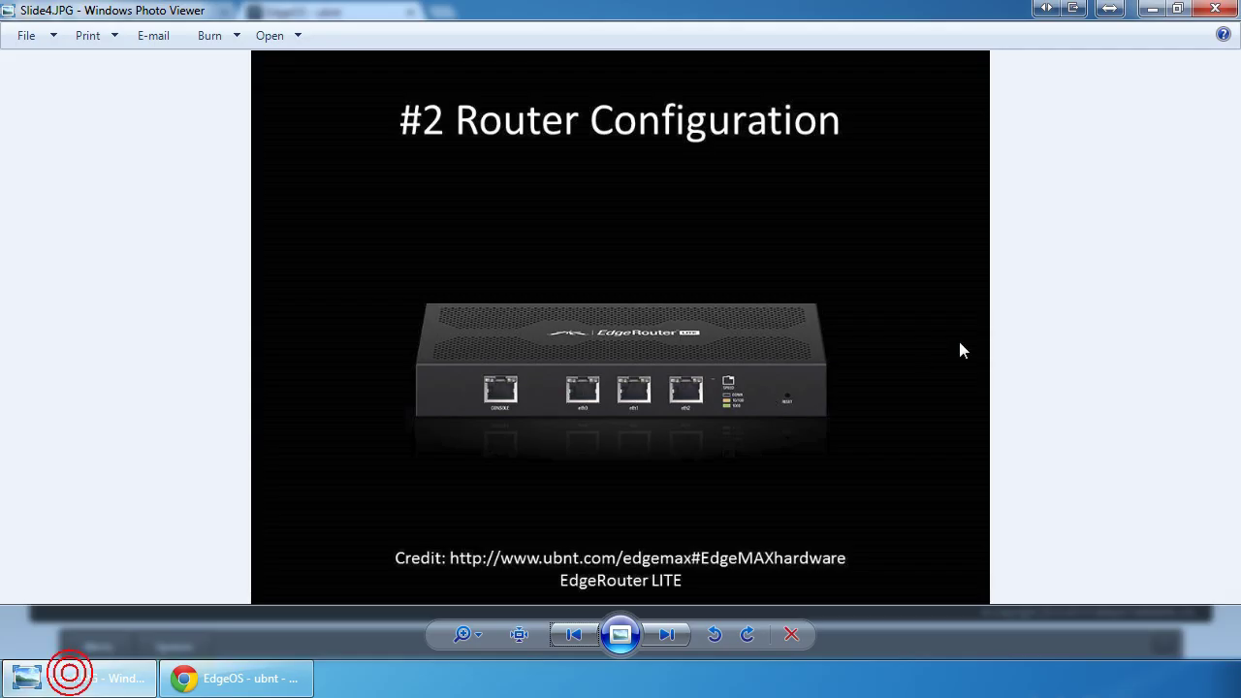
pyautogui.press('Right')
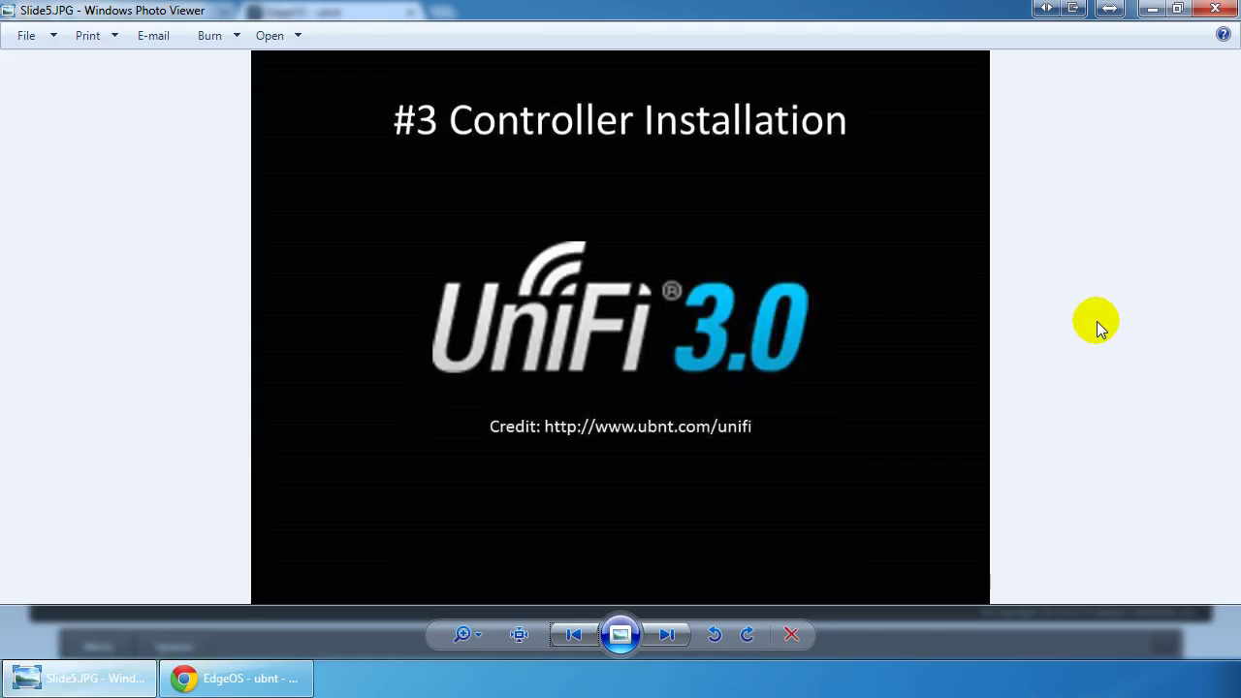